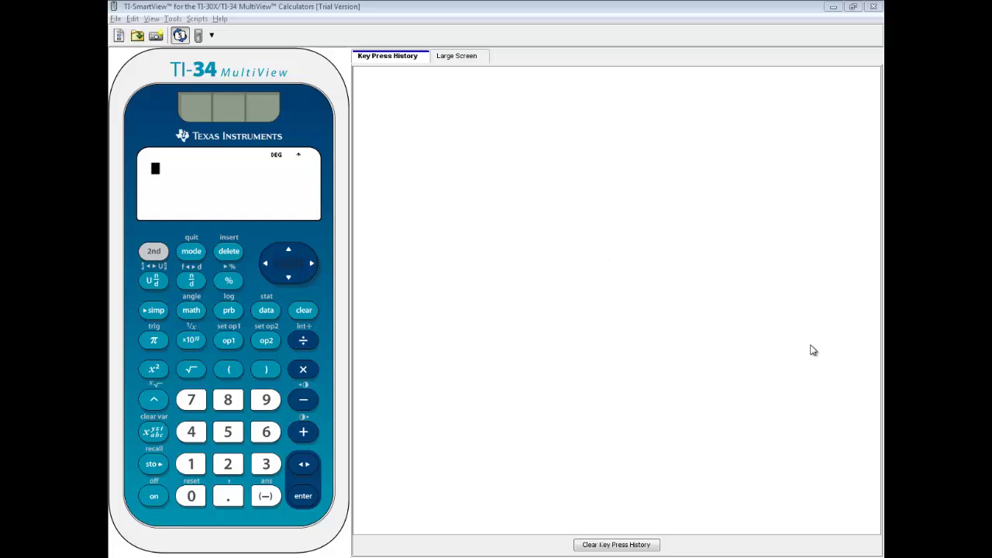
Check the sample variance problem slide in PowerPoint, and clear all old entries from list L1 in the calculator's data editor.
key(alt+Tab)
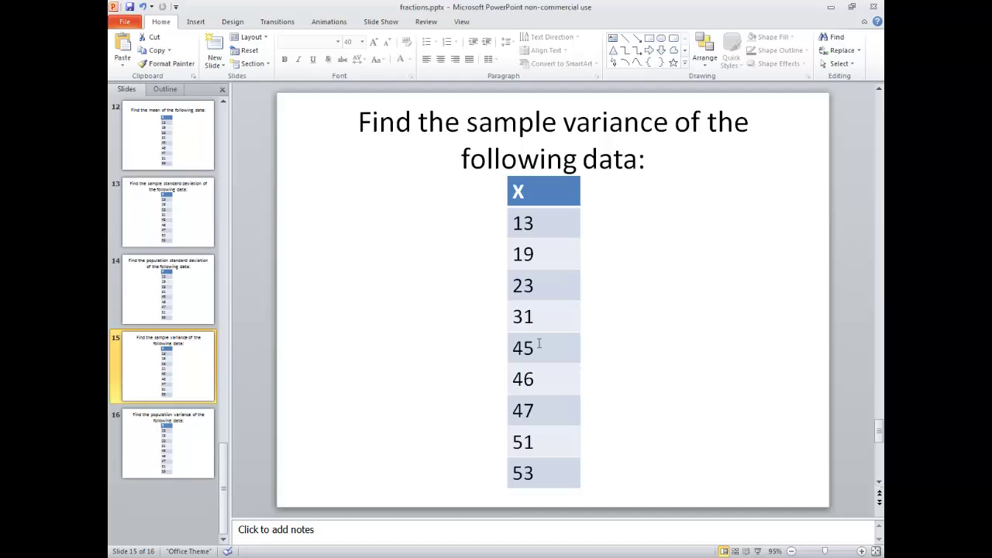
key(alt+Tab)
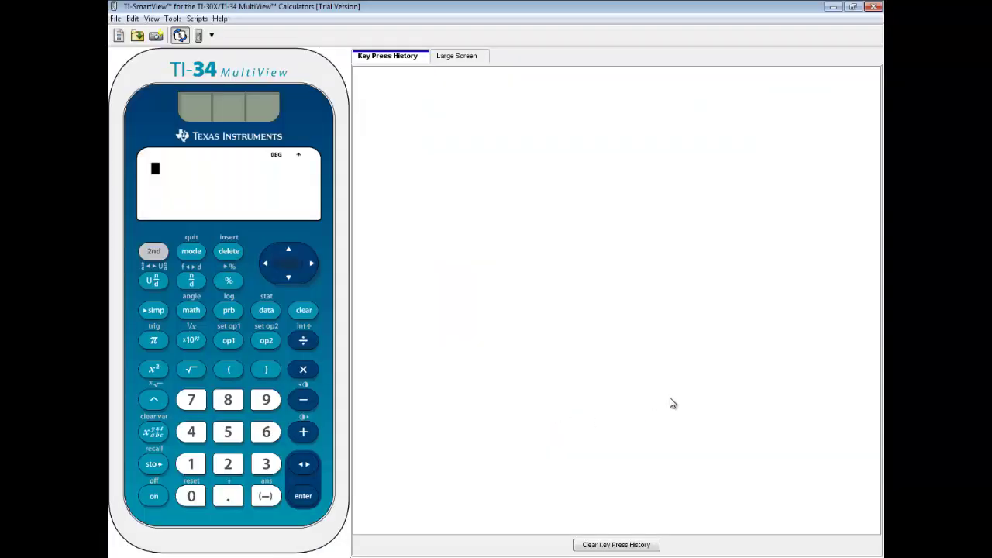
click(266, 311)
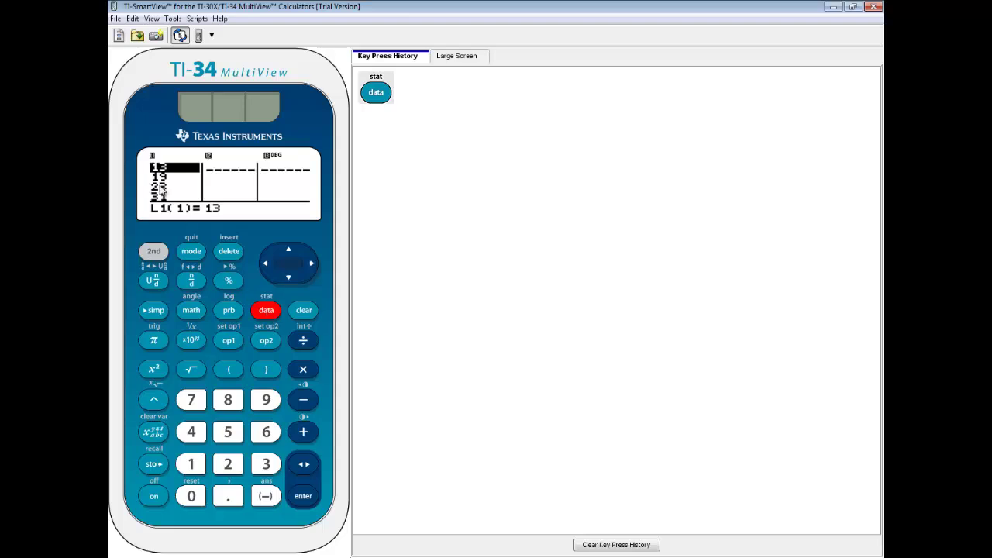
click(229, 254)
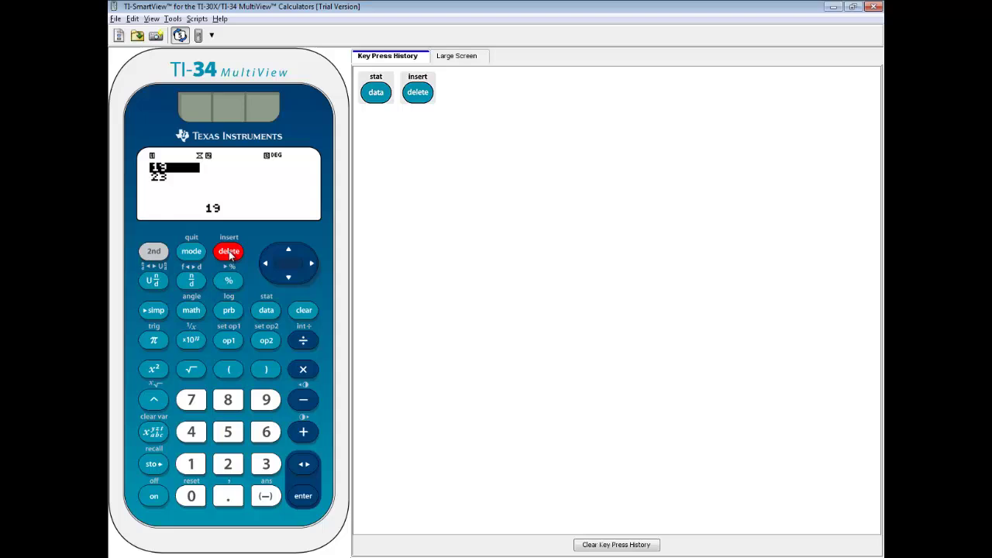
click(230, 254)
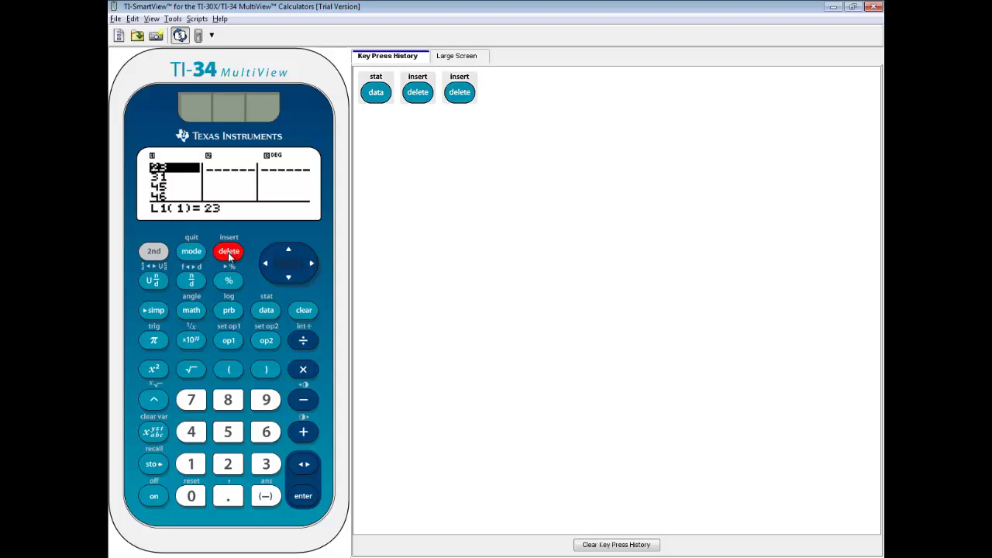
click(268, 310)
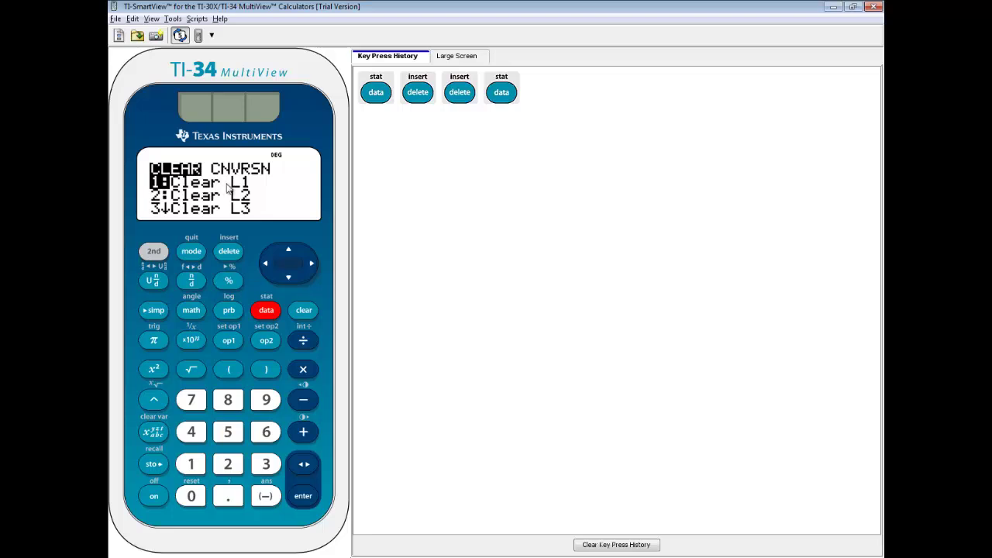
click(304, 498)
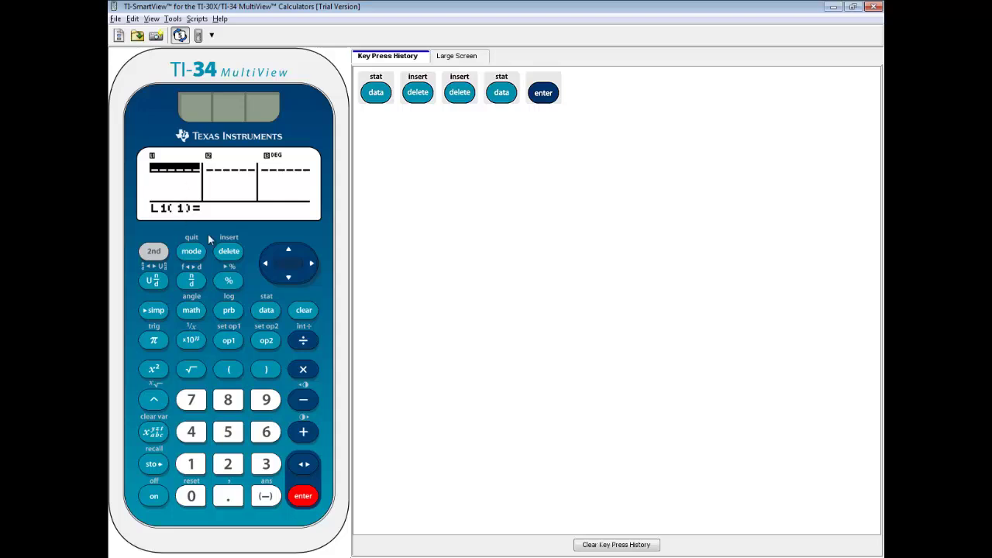
Enter the slide's first two data values, 13 and 19, into list L1 of the calculator.
key(alt+Tab)
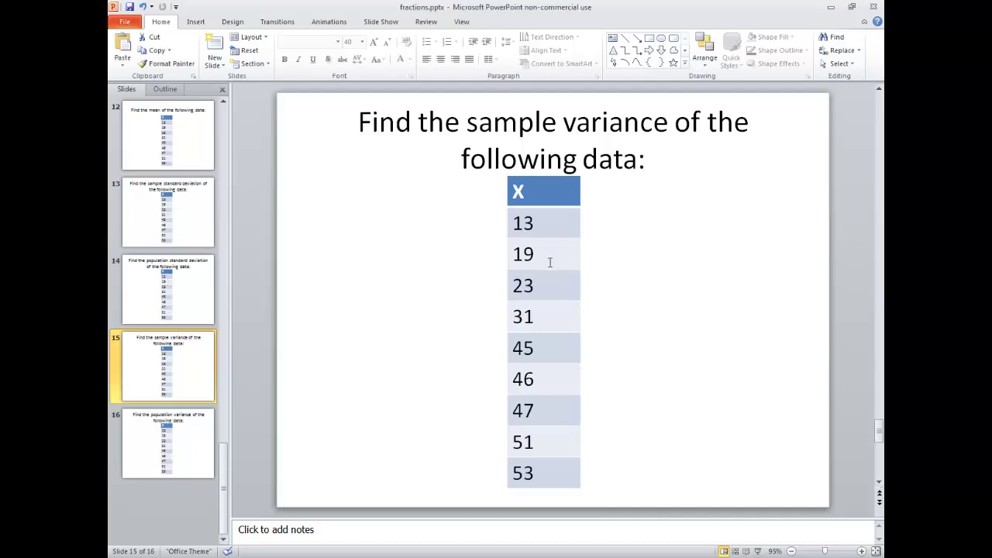
key(alt+Tab)
key(alt+Tab)
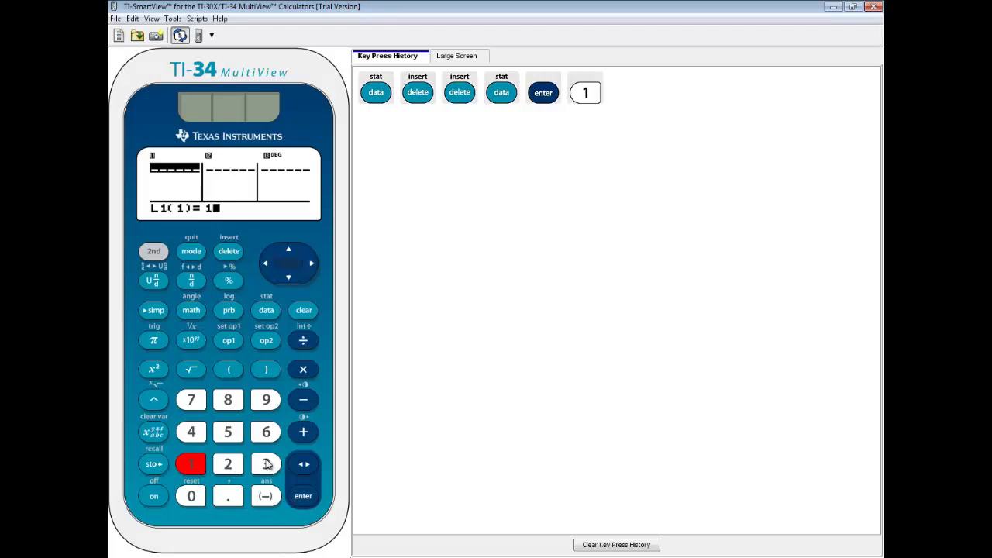
click(266, 463)
click(299, 498)
click(191, 464)
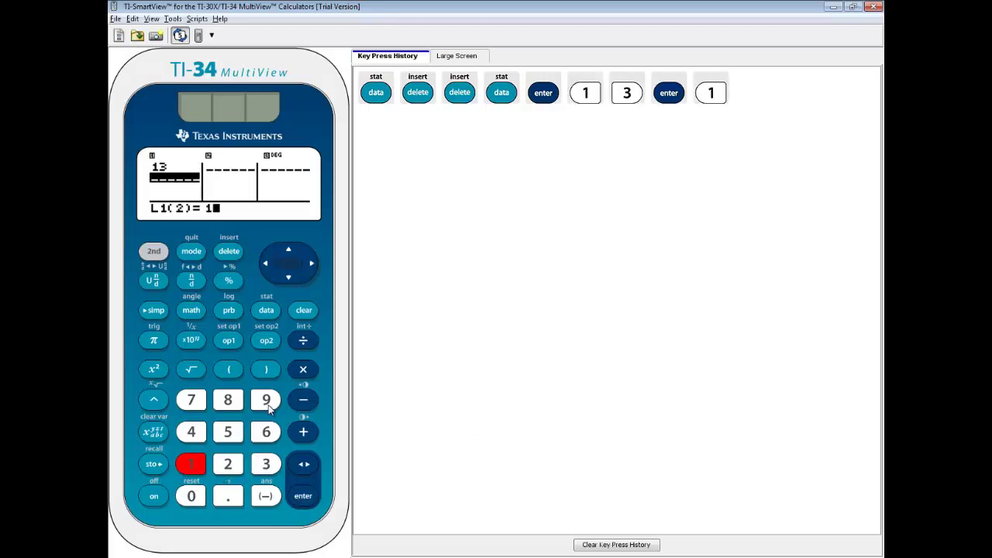
click(266, 399)
click(303, 496)
Check the slide's data and enter 23 and 31 as the third and fourth values of list L1.
key(alt+Tab)
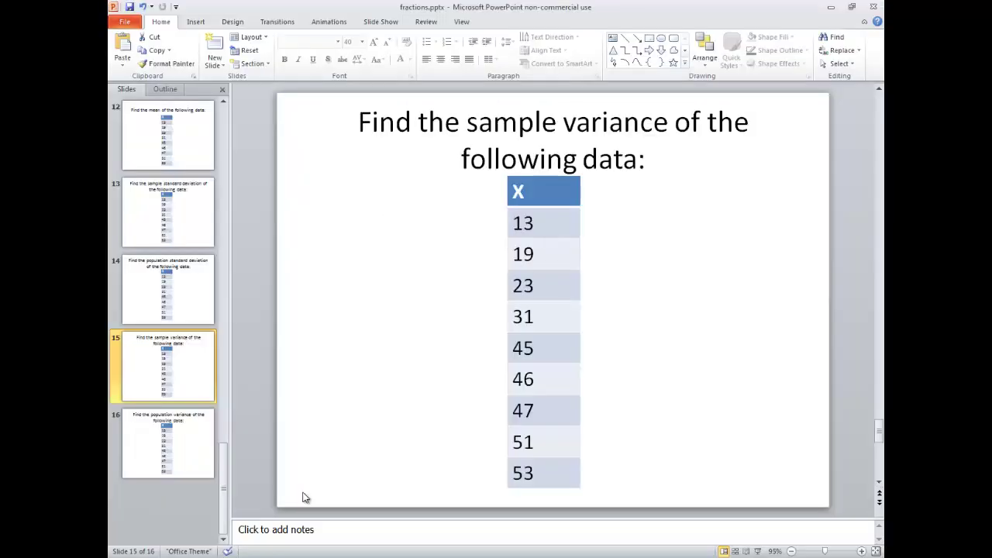
key(alt+Tab)
click(229, 465)
click(266, 463)
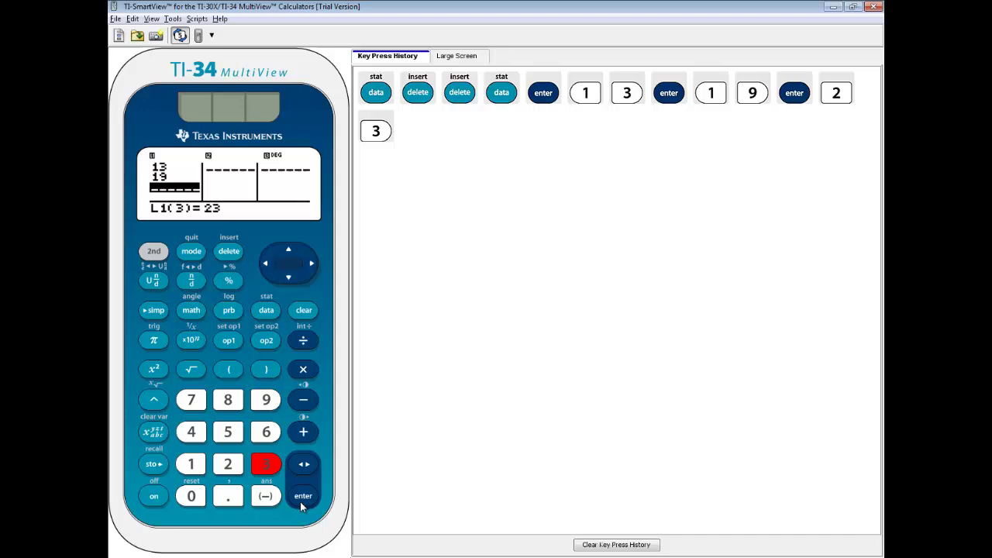
key(Return)
click(266, 464)
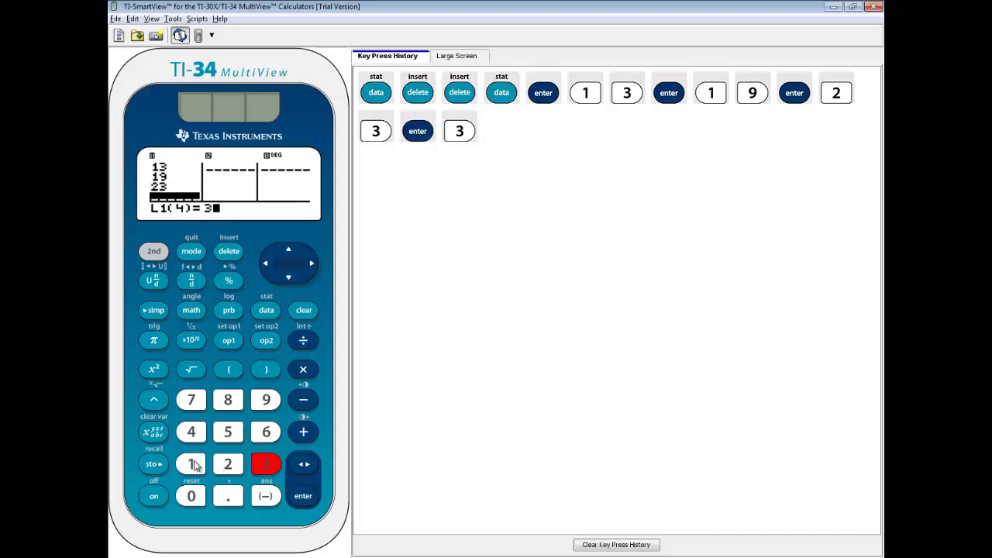
click(194, 465)
click(303, 496)
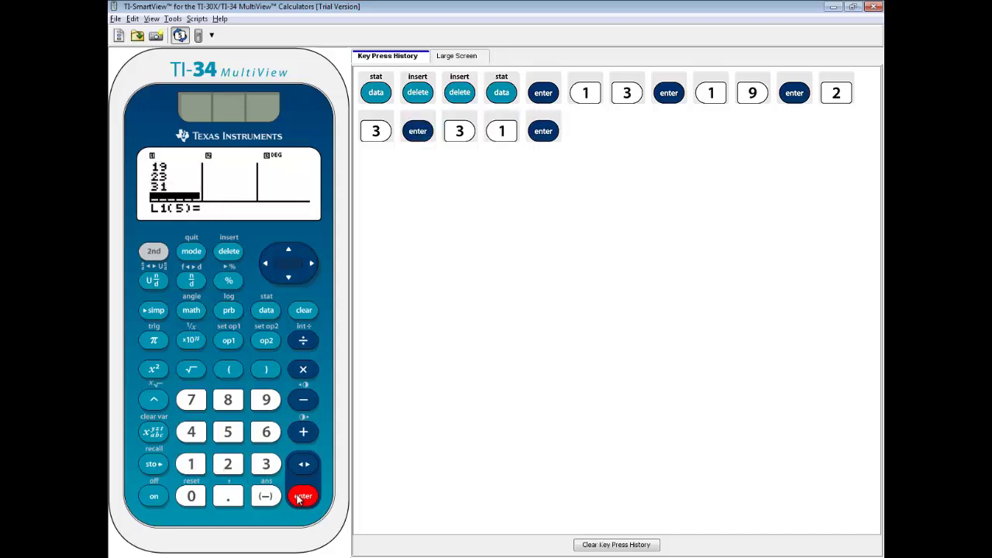
Check the slide's data and enter 45 and 46 as the fifth and sixth values of list L1.
key(alt+Tab)
key(alt+Tab)
click(196, 435)
click(231, 435)
click(301, 495)
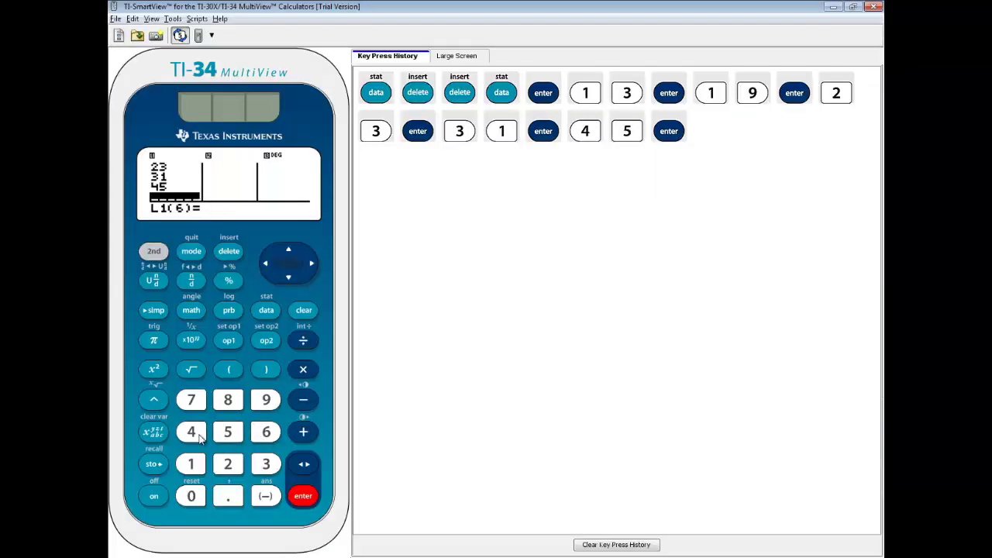
click(194, 434)
click(266, 431)
click(303, 496)
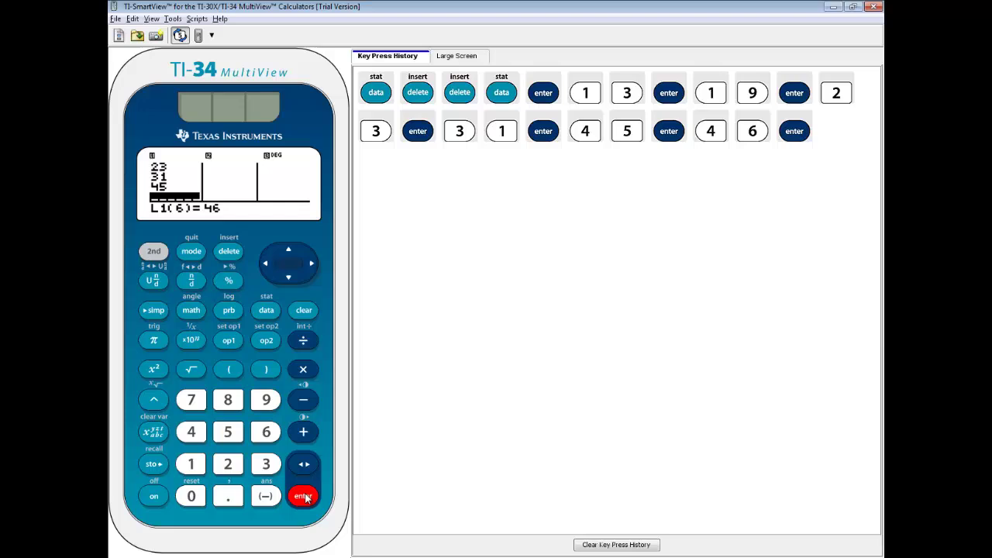
Check the slide's data and enter 47 and 51 as the seventh and eighth values of list L1.
key(alt+Tab)
key(alt+Tab)
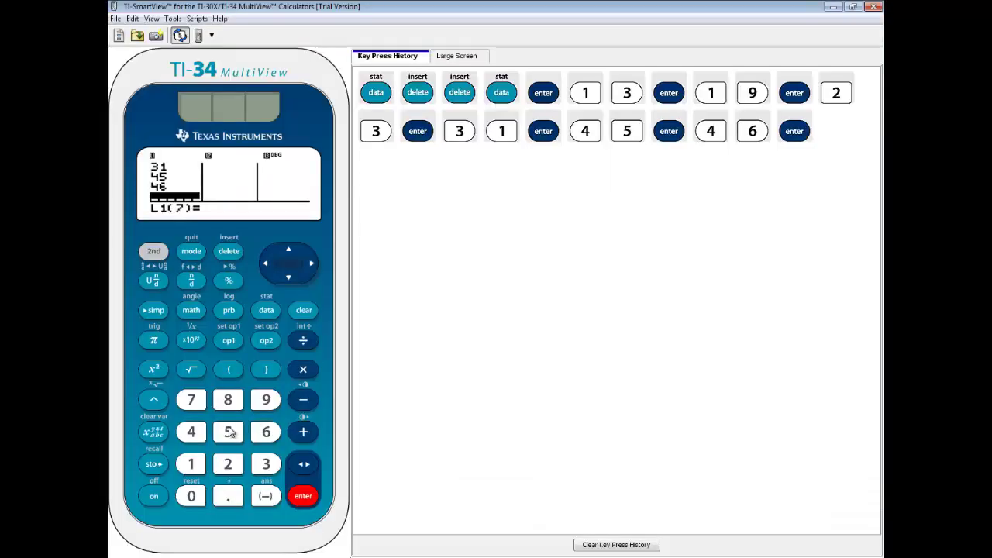
click(194, 434)
click(194, 403)
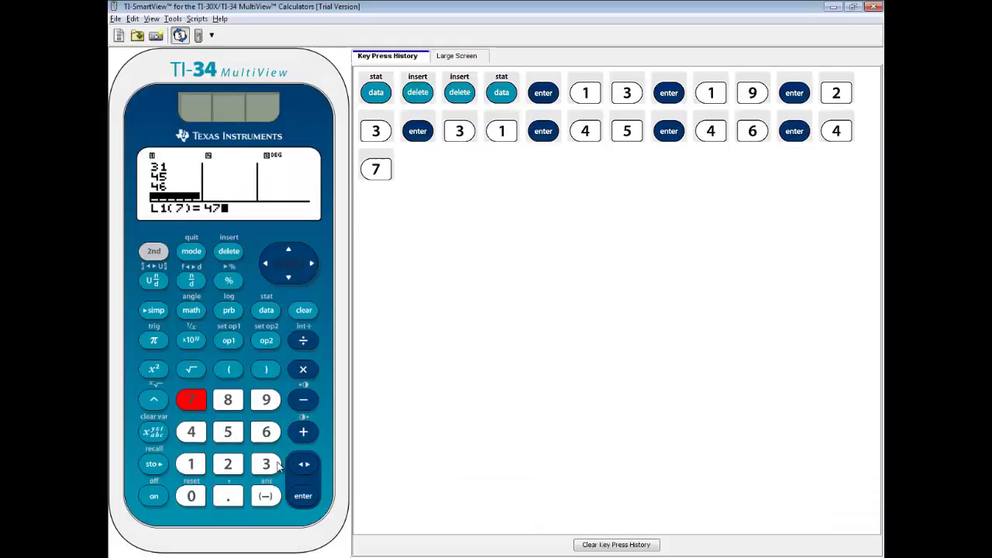
click(302, 496)
click(227, 432)
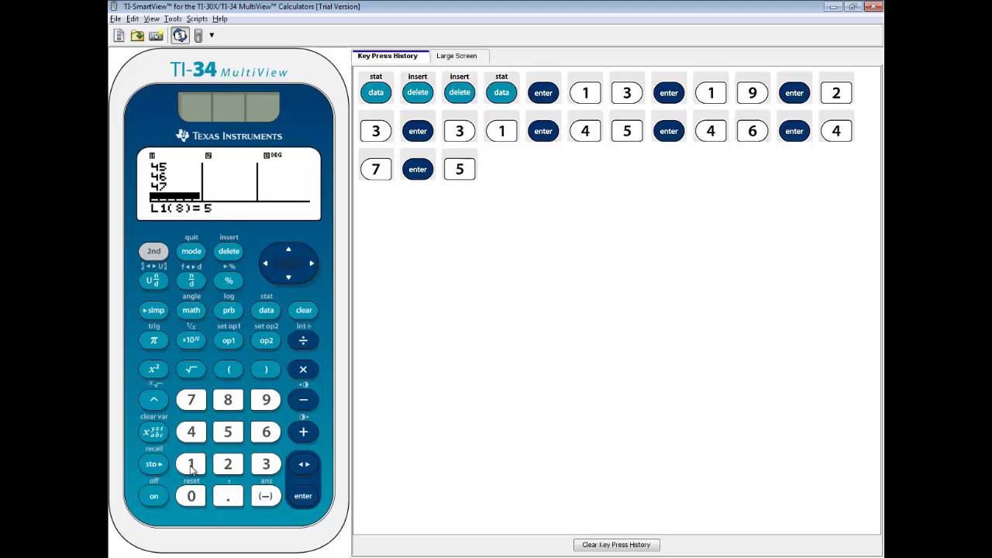
click(191, 465)
click(303, 497)
Check the slide for the last data value and enter 53 as the ninth value of list L1.
key(alt+Tab)
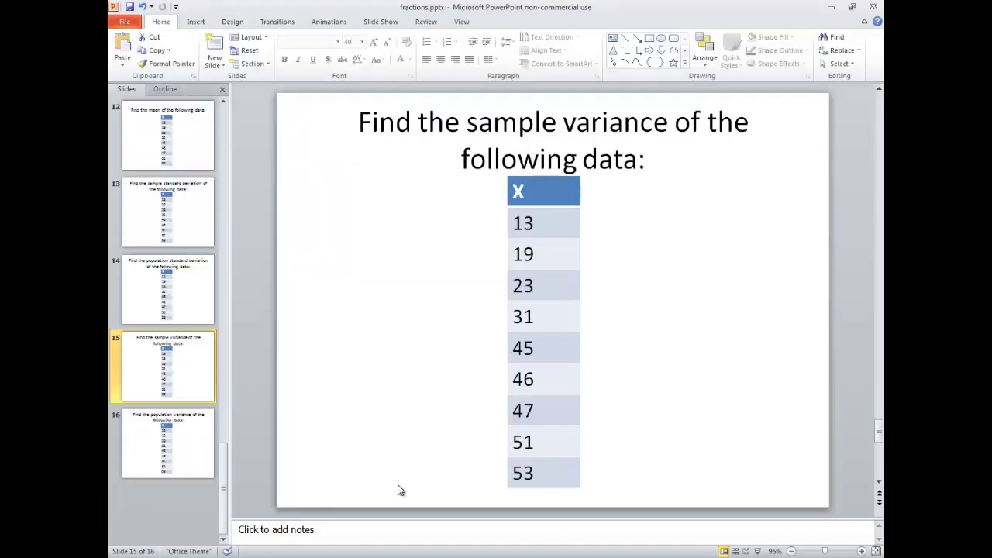
key(alt+Tab)
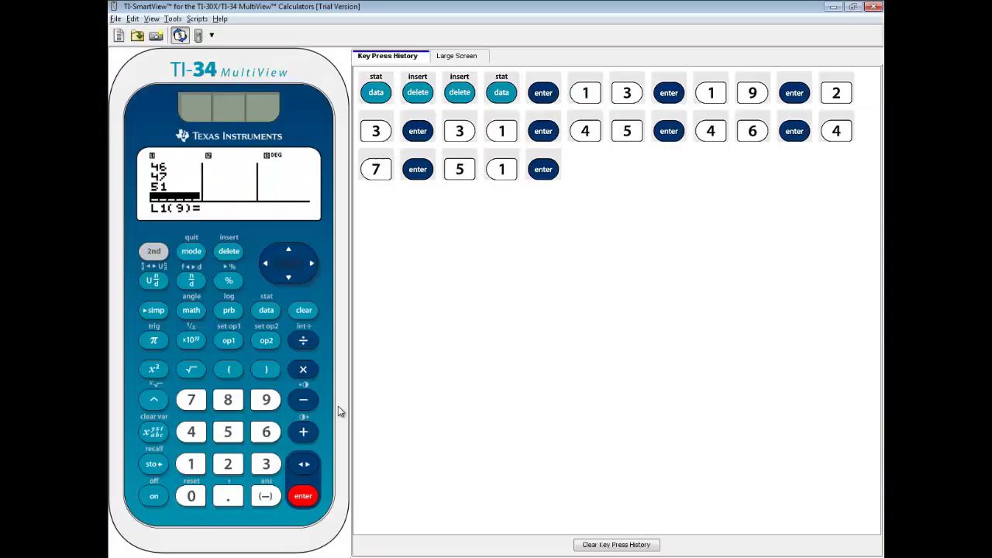
click(228, 432)
click(266, 463)
click(303, 496)
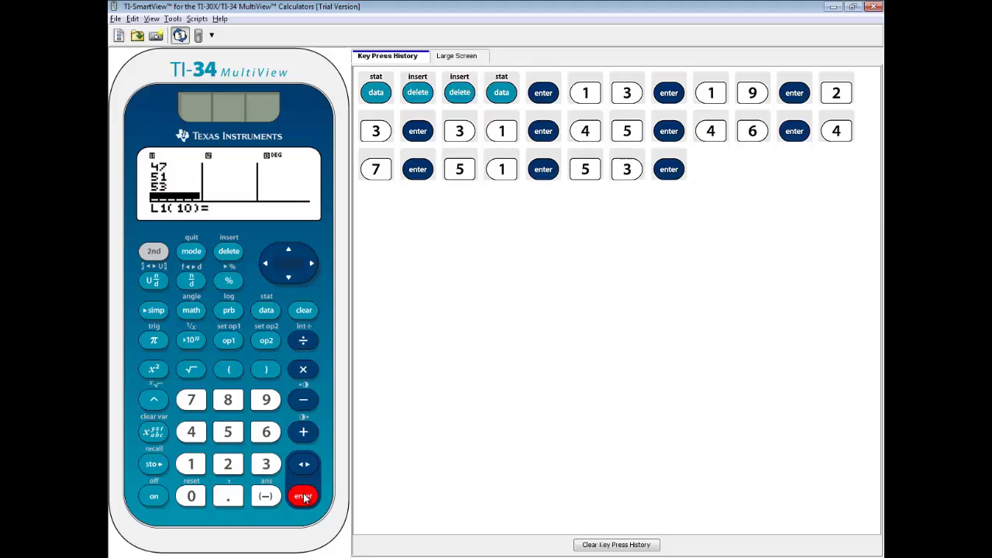
Go back up through list L1 to review the entered data values.
click(290, 253)
click(290, 253)
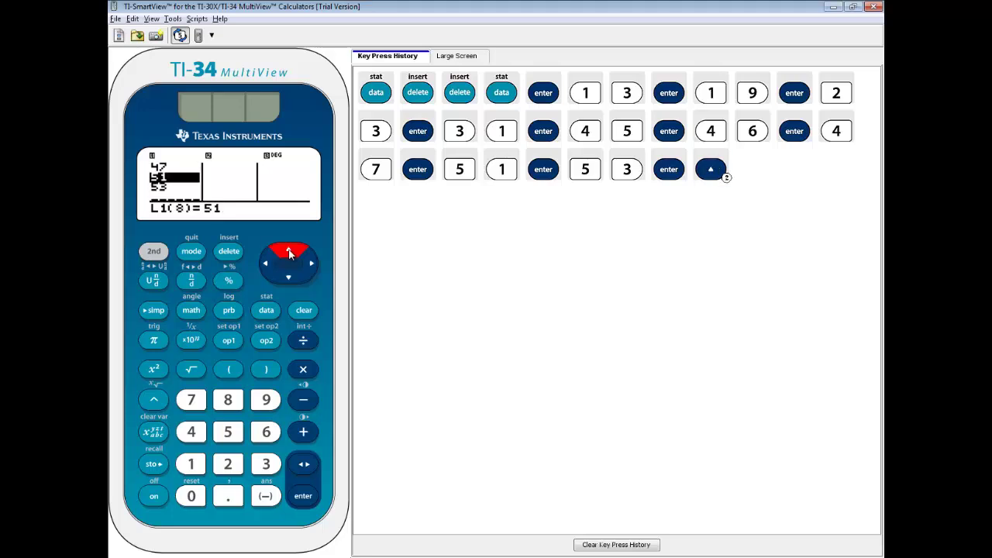
click(289, 252)
click(290, 253)
click(290, 253)
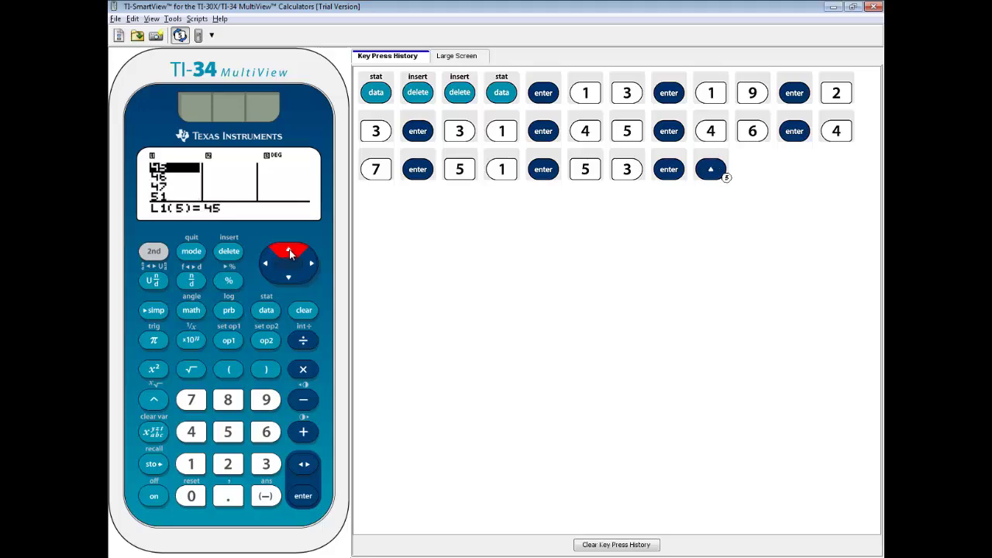
click(290, 253)
click(290, 253)
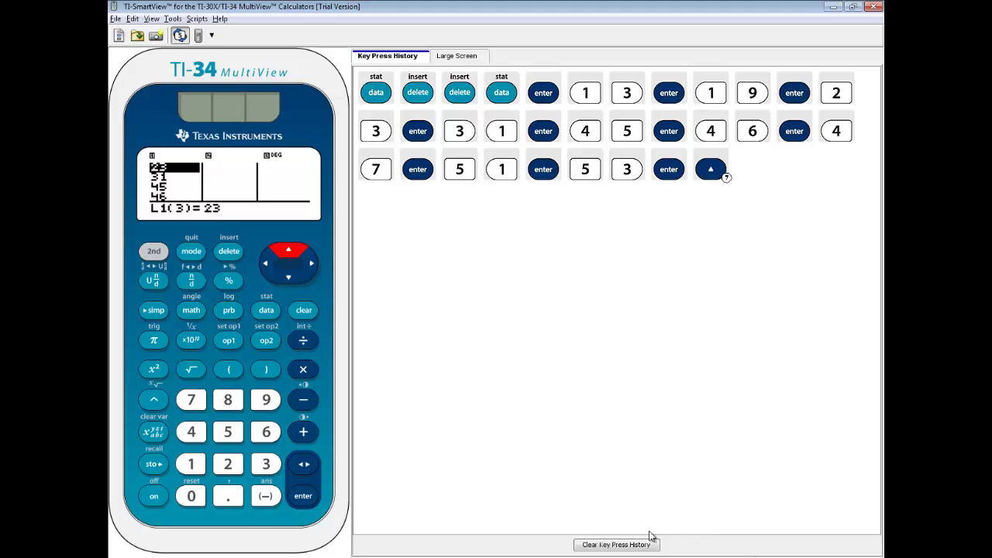
Leave the data editor, calculate 1-Var Stats with data L1 and frequency ONE, and highlight the Sx result.
click(154, 252)
click(191, 252)
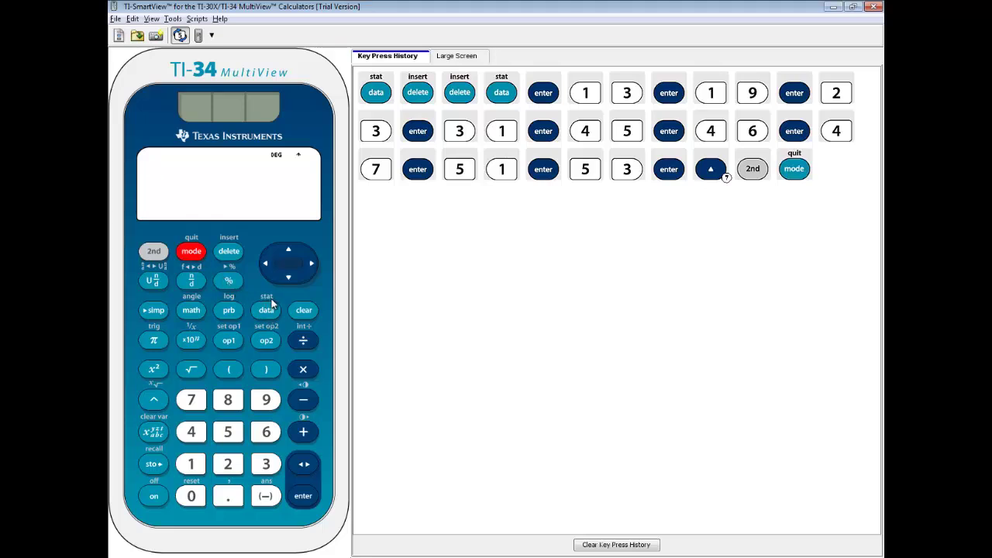
click(159, 253)
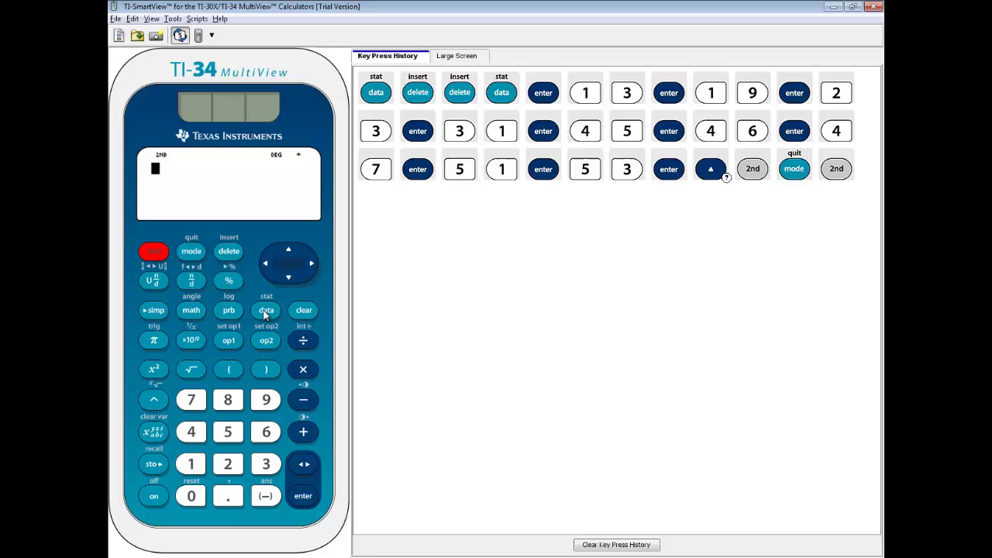
click(266, 312)
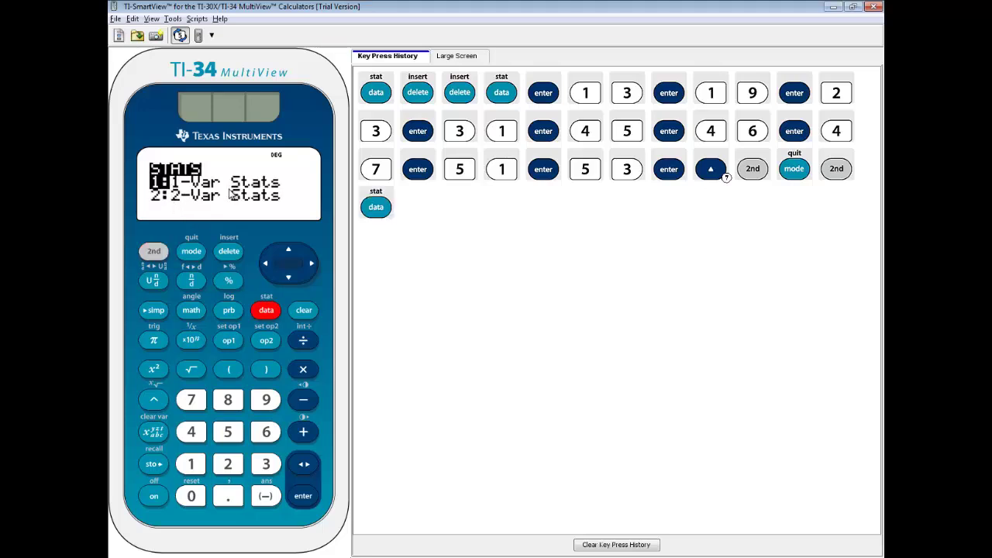
click(307, 501)
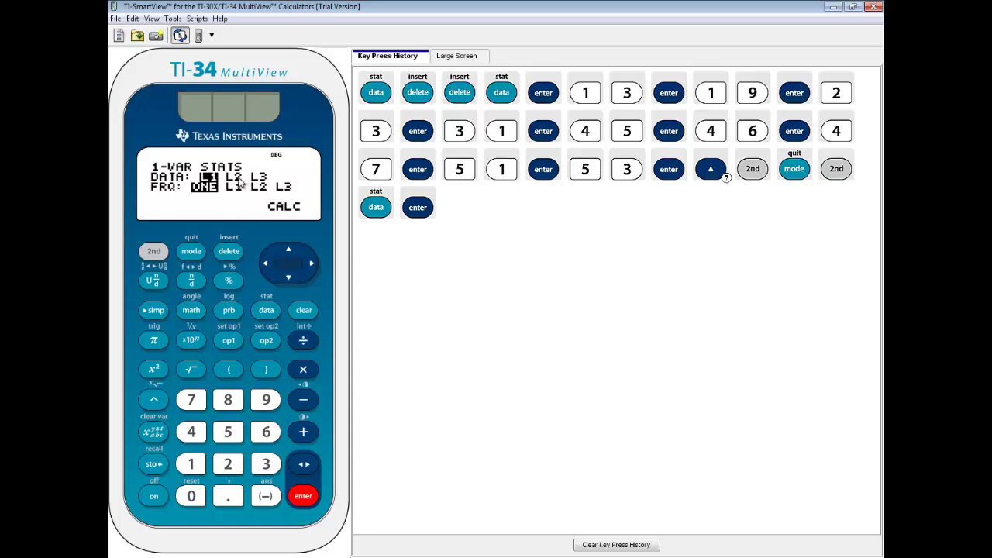
click(290, 280)
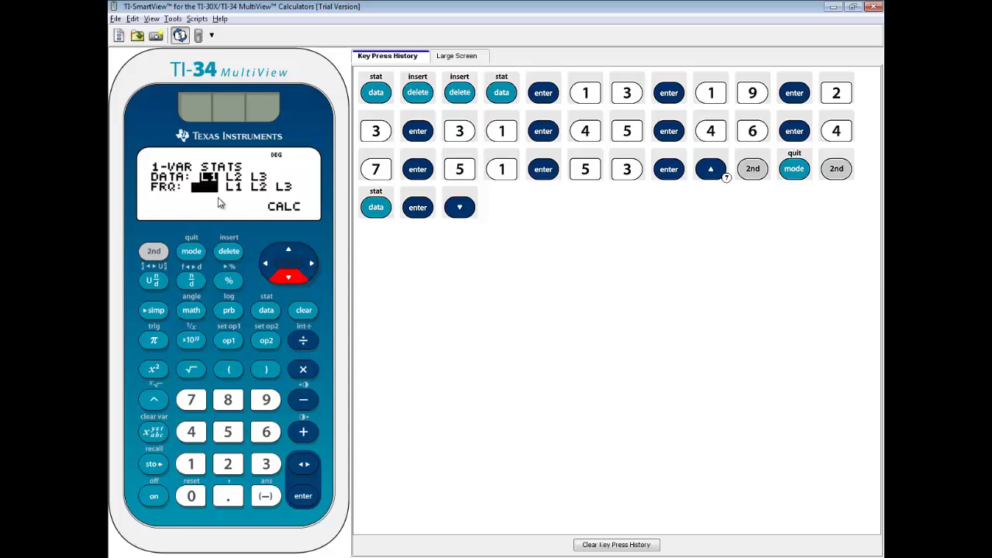
click(288, 279)
click(303, 497)
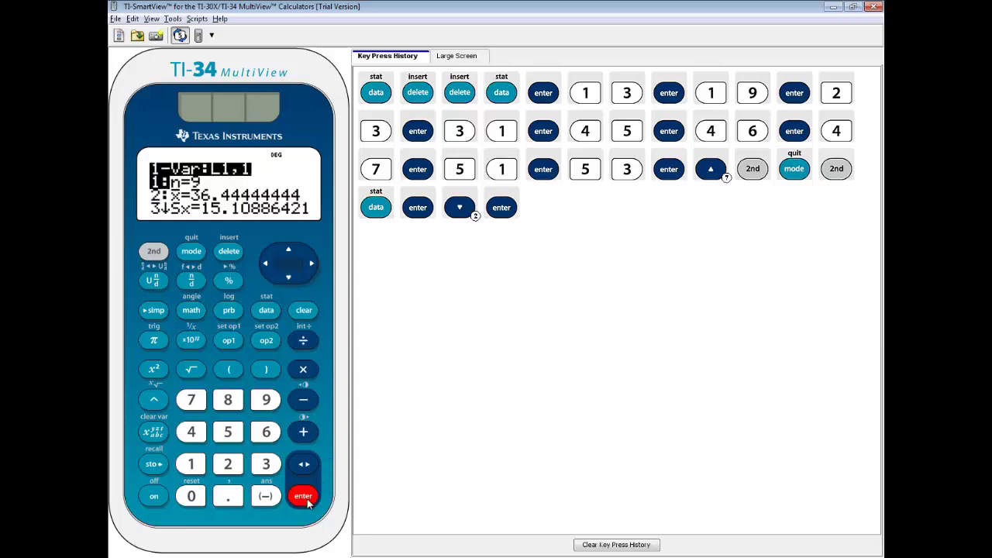
click(288, 278)
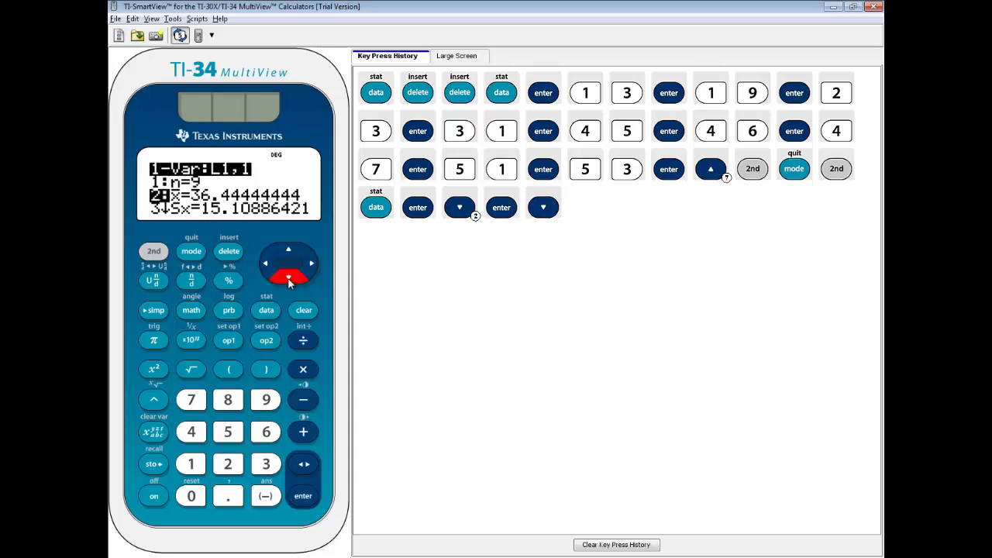
click(288, 279)
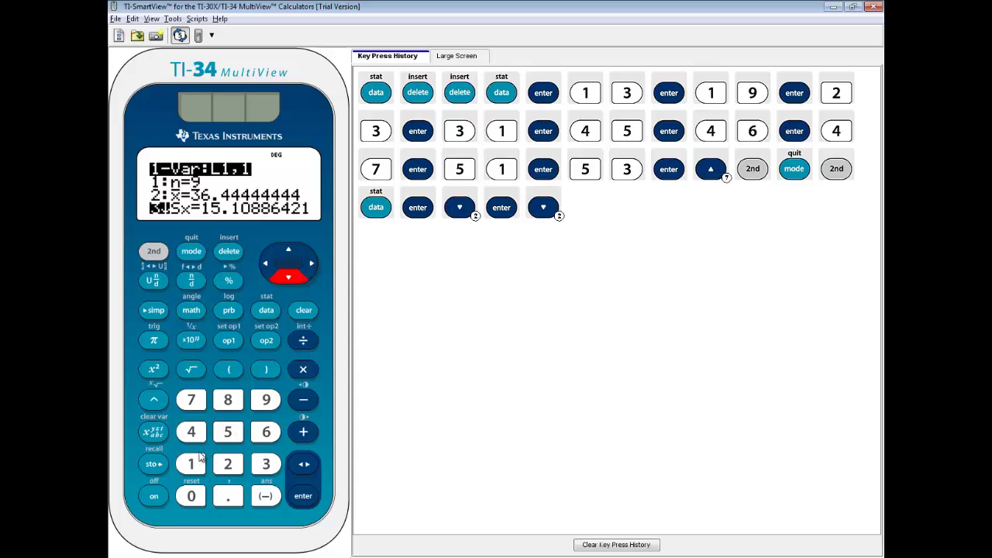
click(191, 464)
click(228, 432)
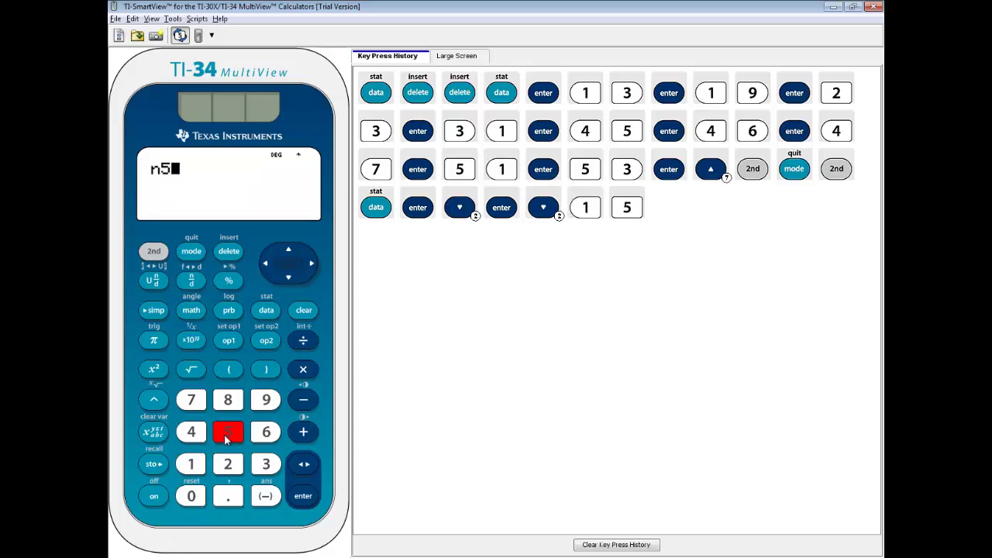
click(304, 313)
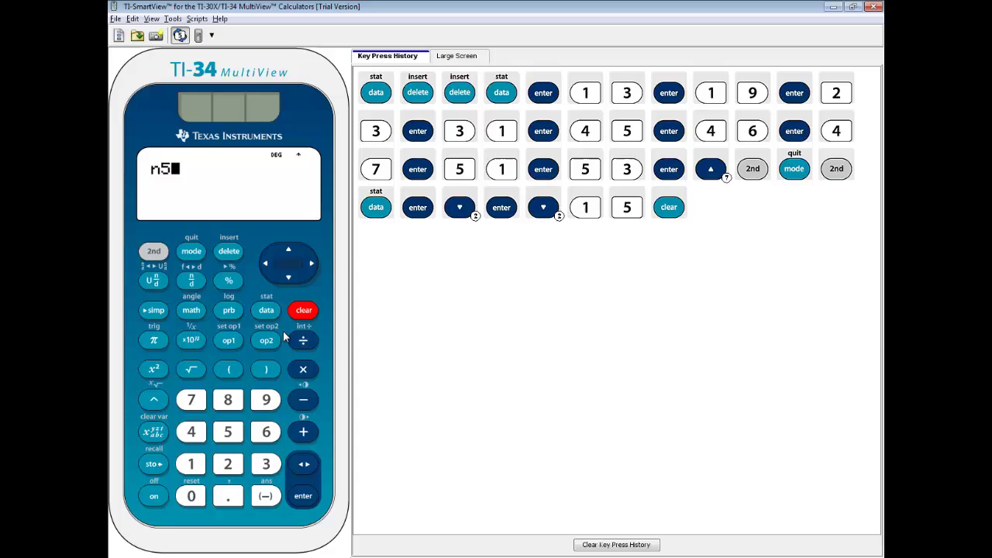
Enter the sample standard deviation as 15.10886421 and calculate its square.
click(191, 463)
click(228, 432)
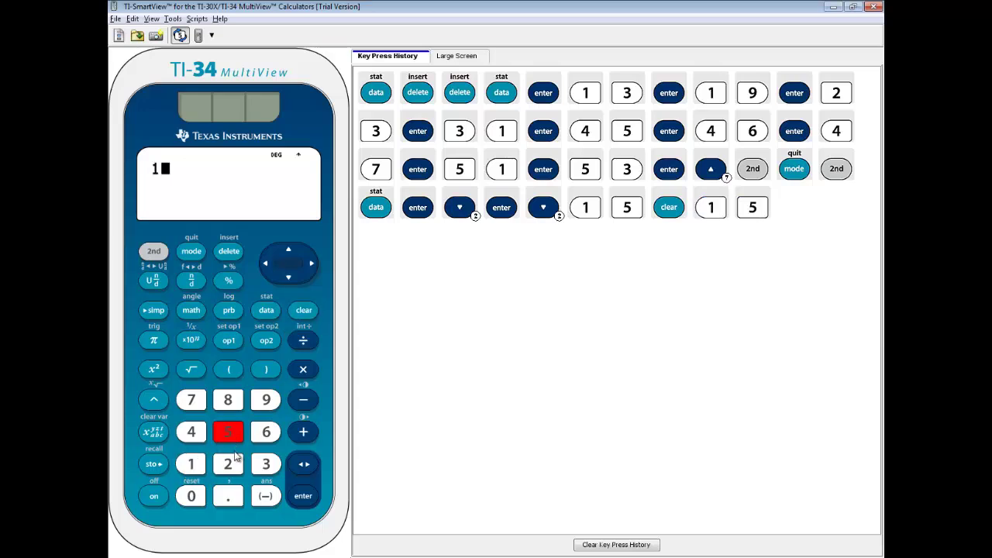
click(231, 501)
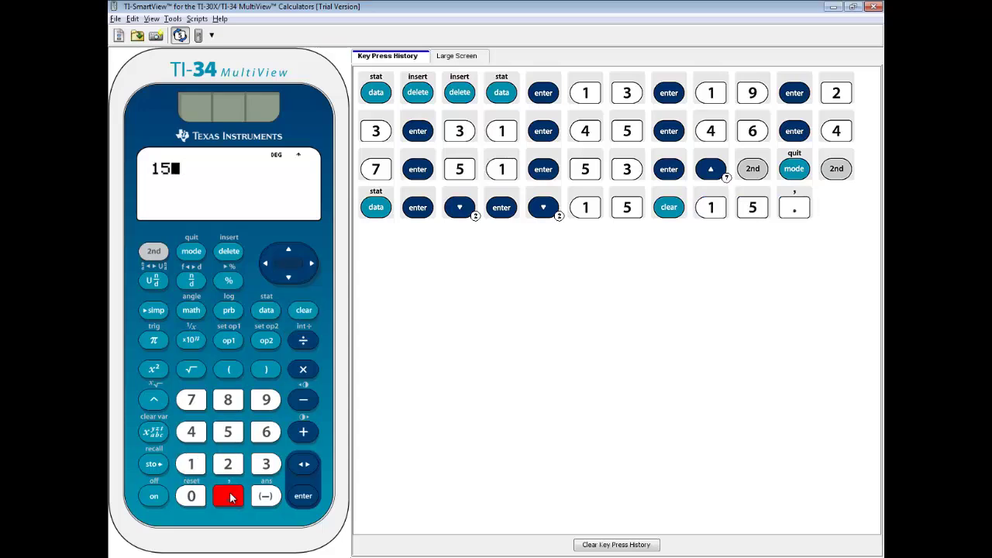
click(191, 463)
click(191, 497)
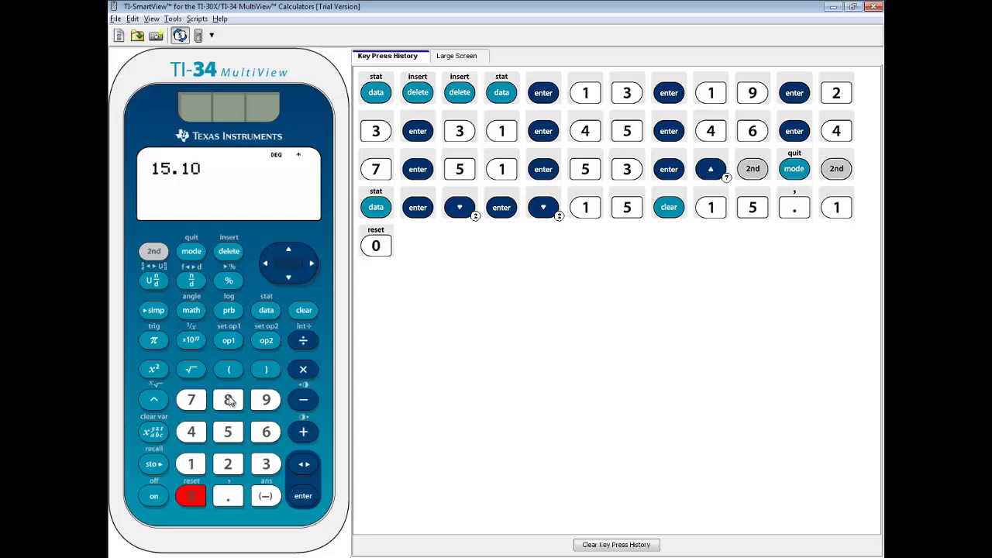
click(228, 400)
click(229, 400)
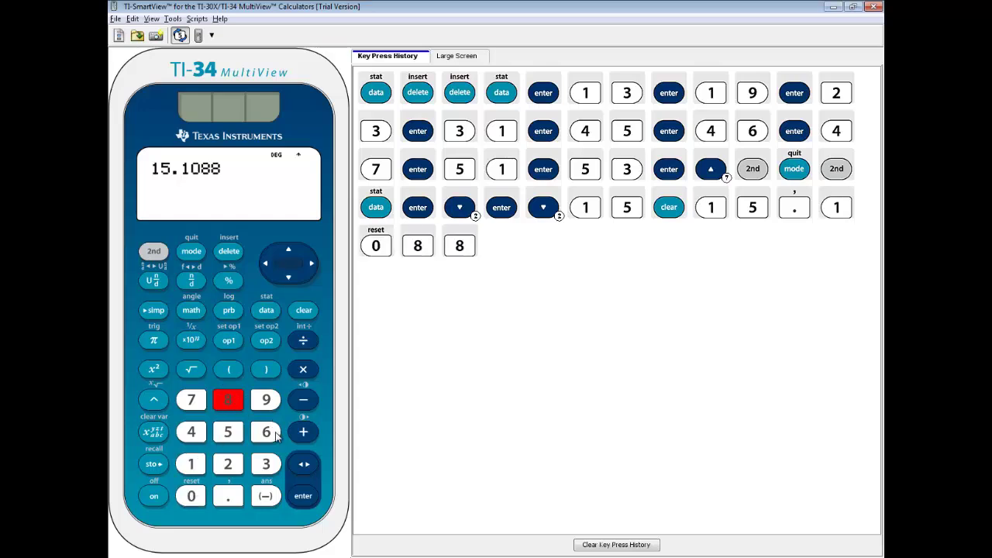
click(266, 432)
click(191, 432)
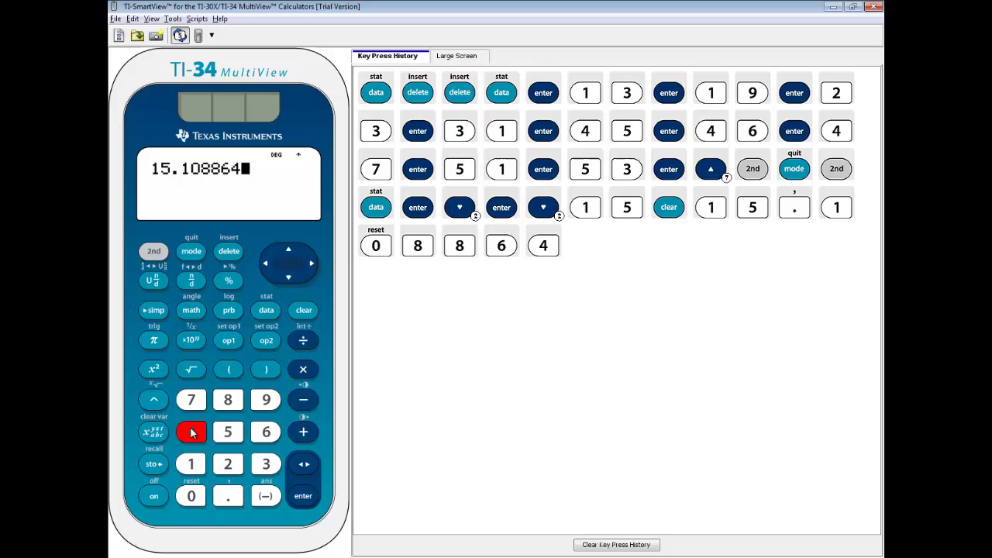
click(227, 464)
click(191, 464)
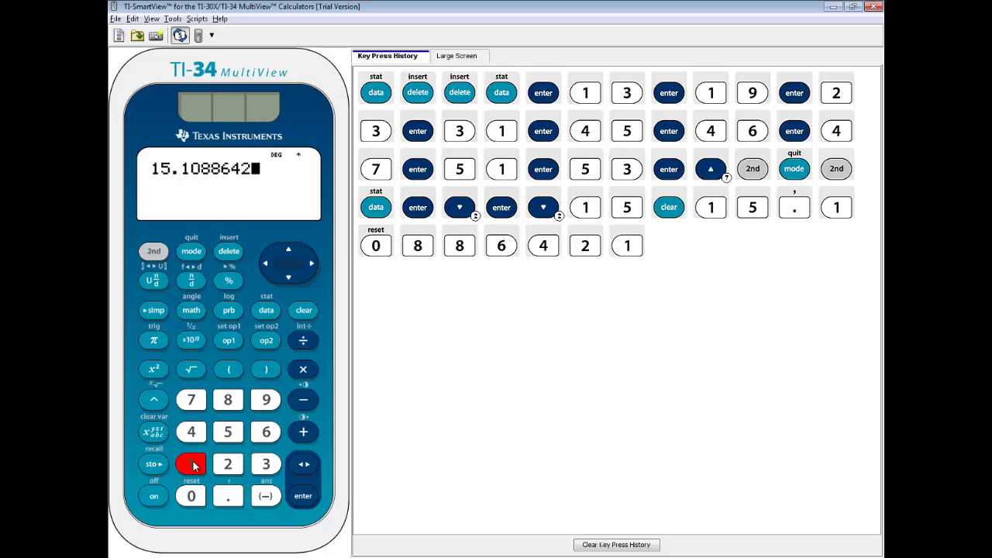
click(153, 366)
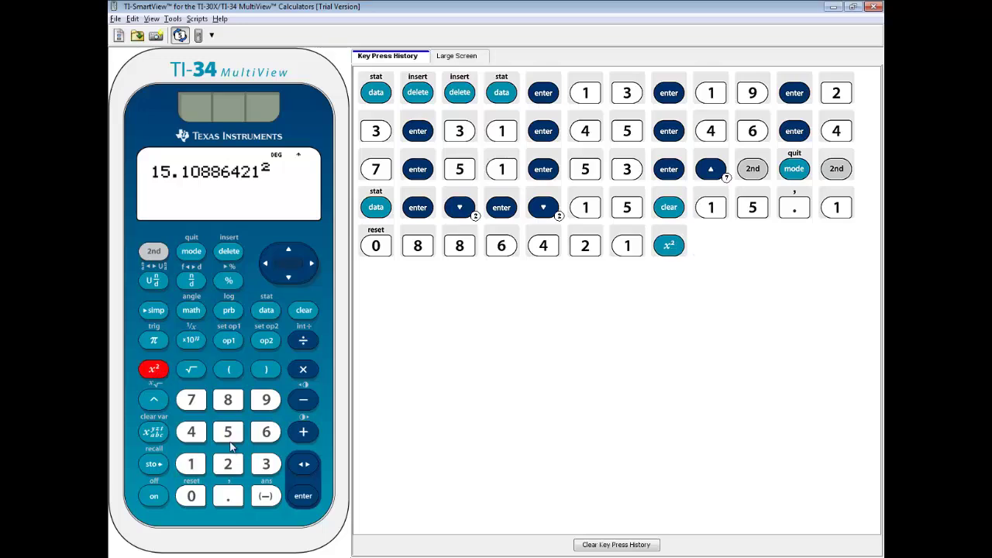
click(301, 496)
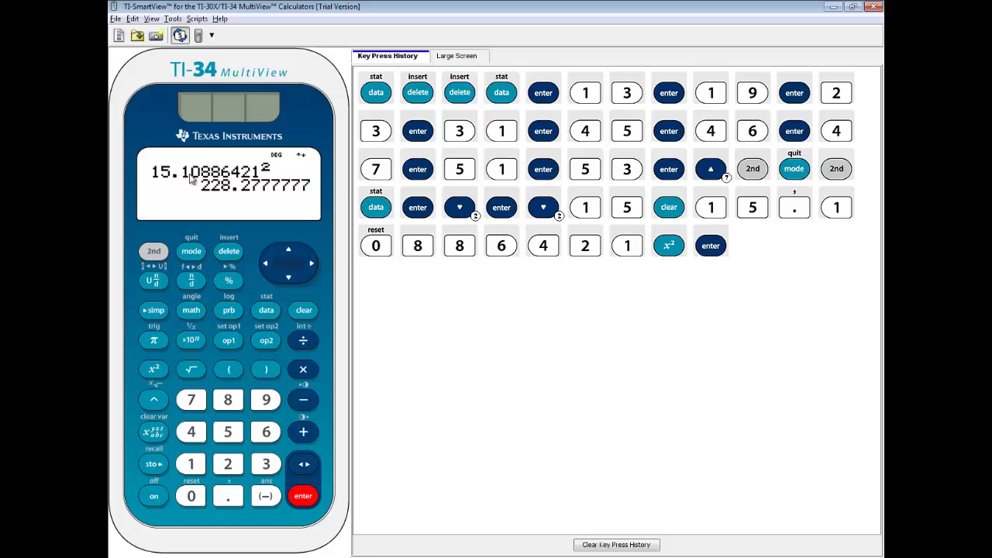
Calculate the square of the rounded standard deviation 15.1 for comparison.
click(191, 463)
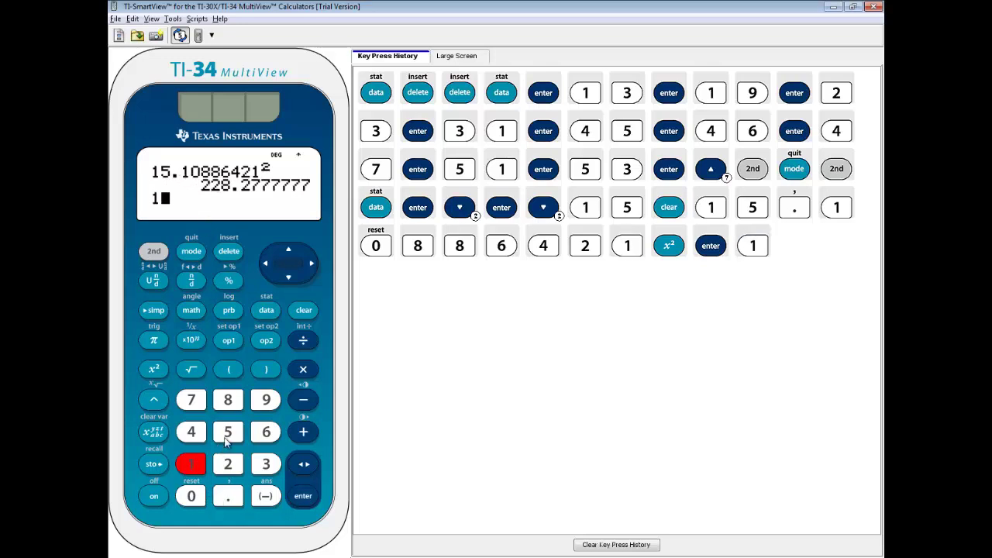
click(230, 434)
click(228, 497)
click(191, 463)
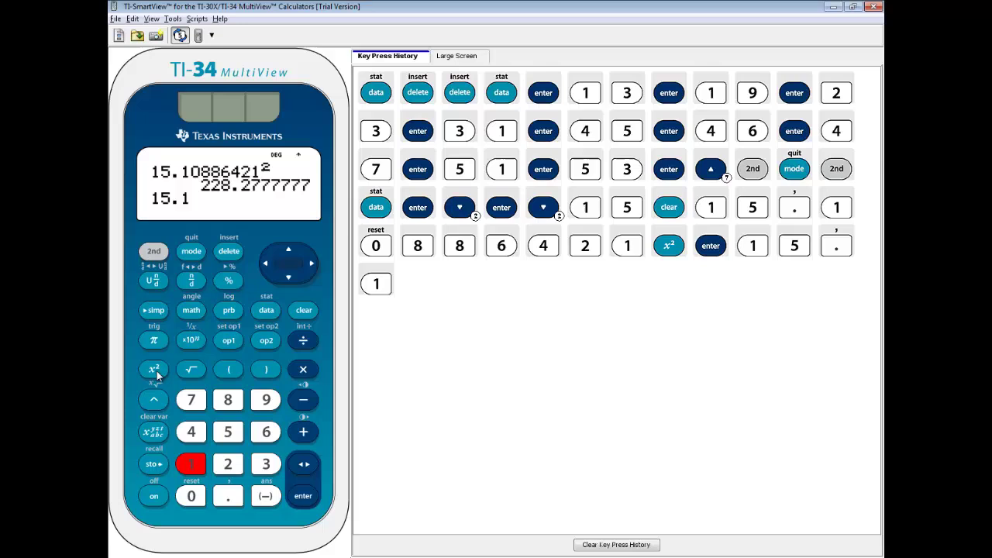
click(154, 369)
click(303, 496)
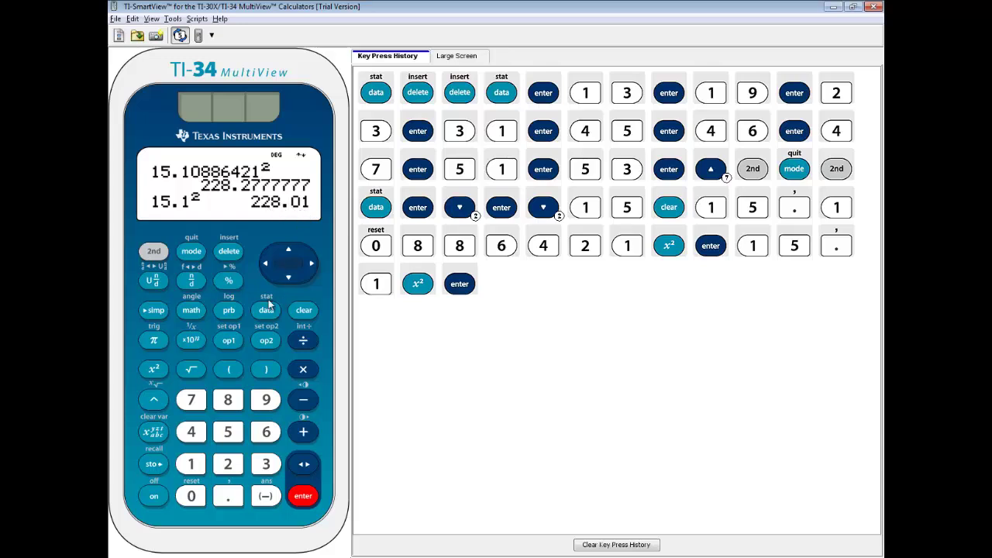
Recalculate 1-Var Stats with data L1 and frequency ONE to bring back the results list.
click(153, 253)
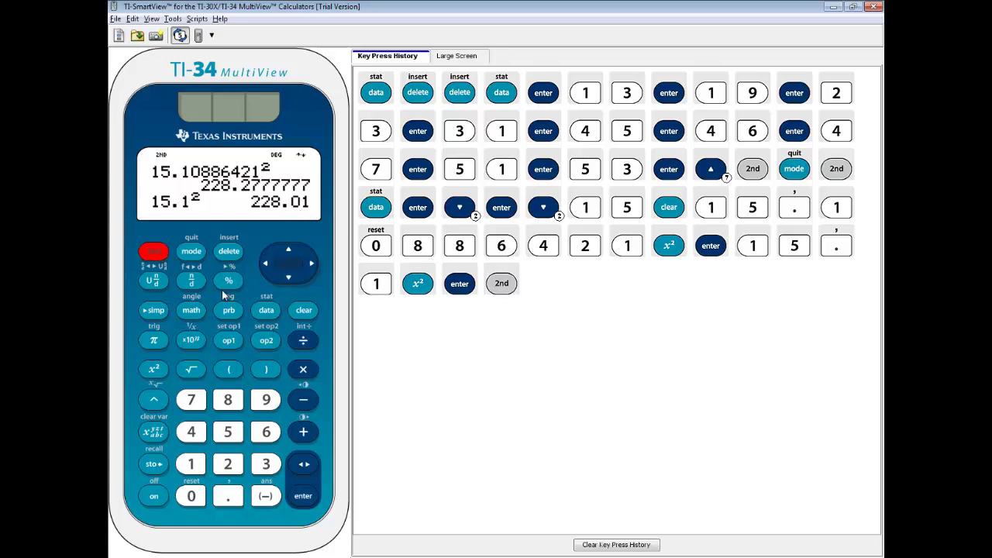
click(266, 311)
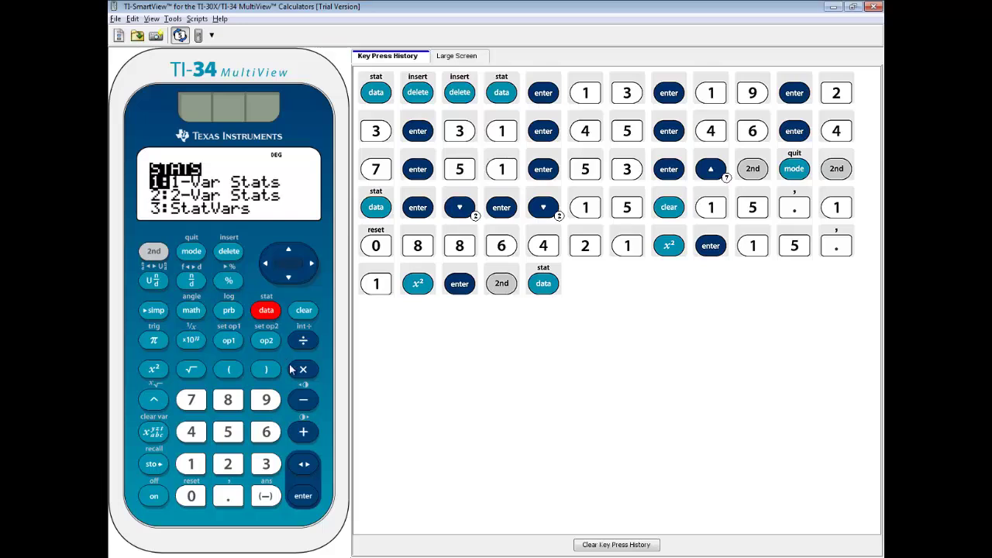
click(304, 496)
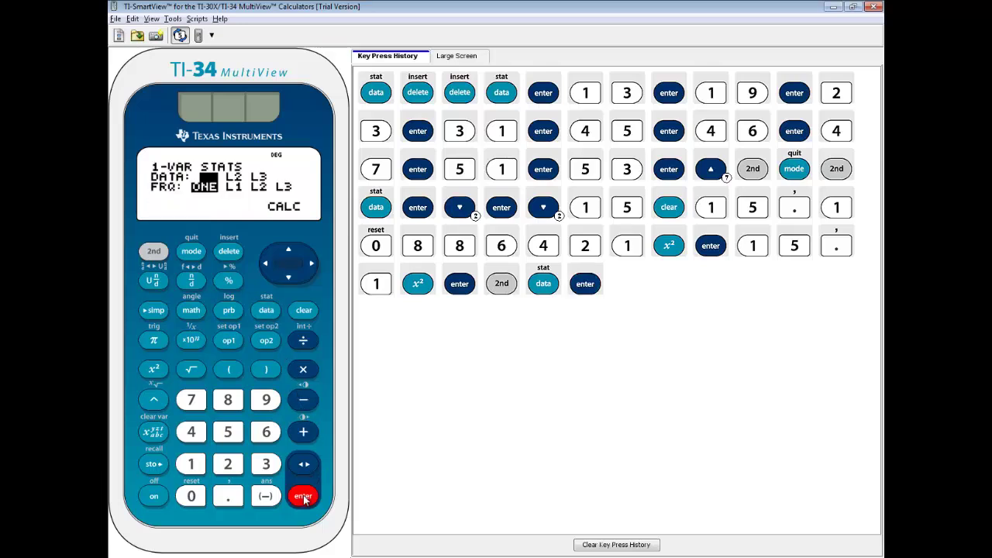
click(289, 276)
click(289, 277)
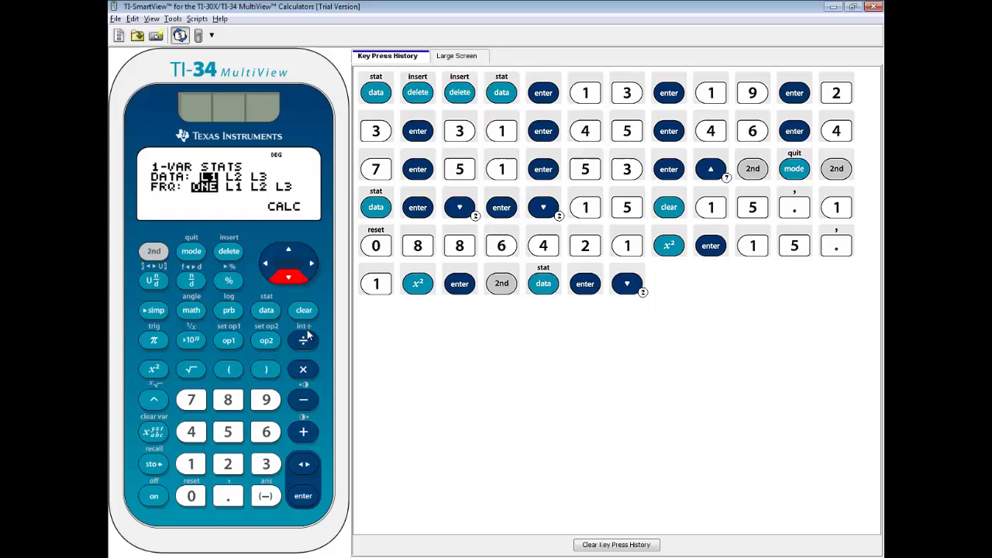
click(311, 497)
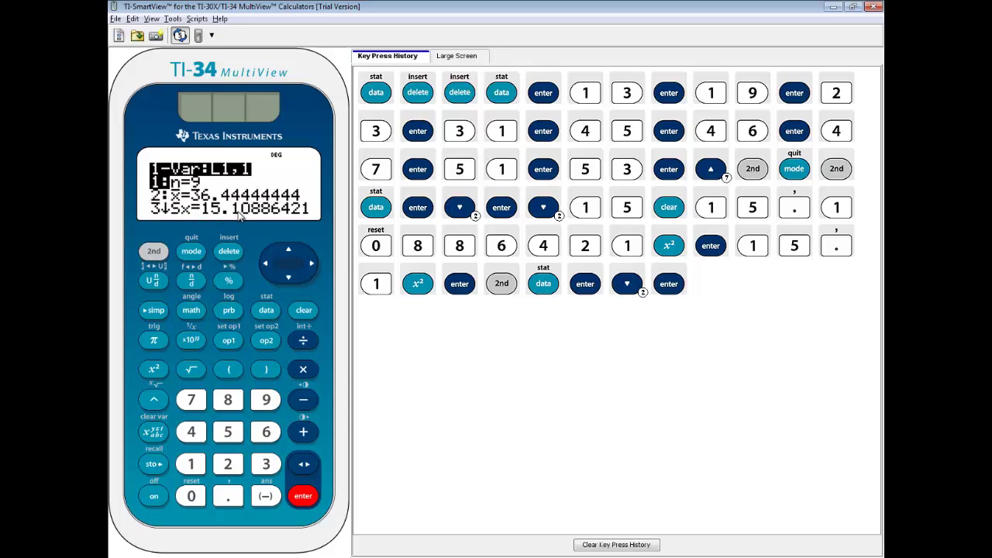
Insert the stored Sx variable from the results, calculate its square, and convert the fractional answer to a decimal.
click(271, 466)
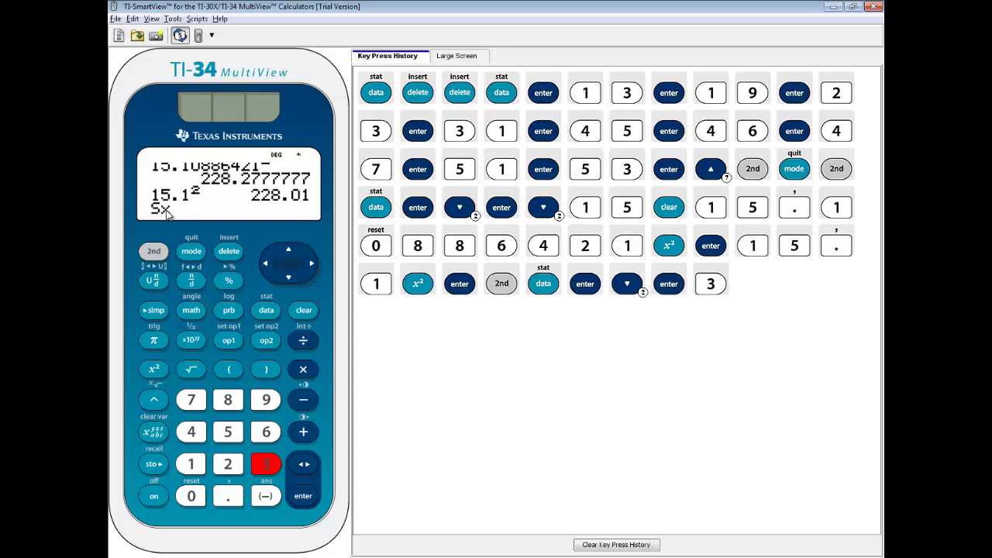
click(152, 370)
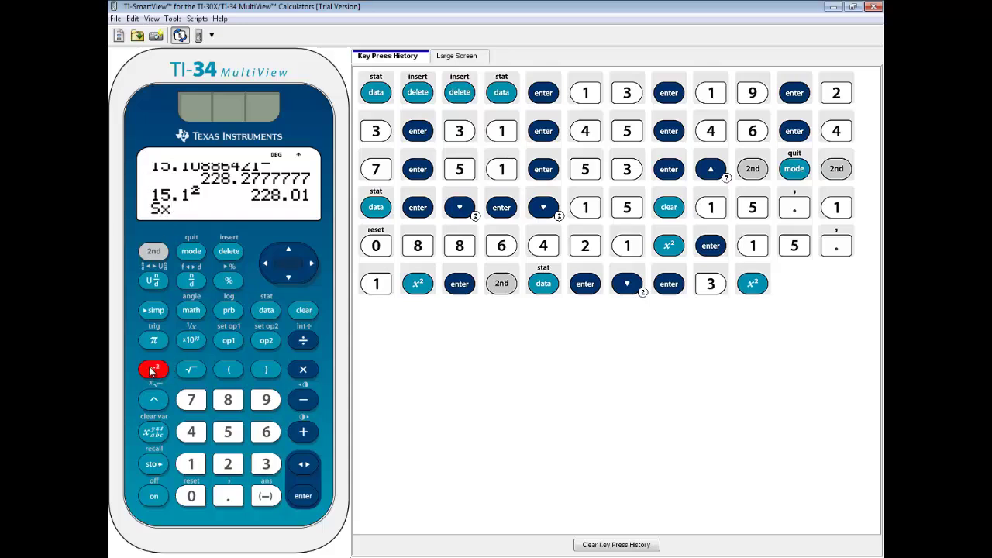
click(303, 498)
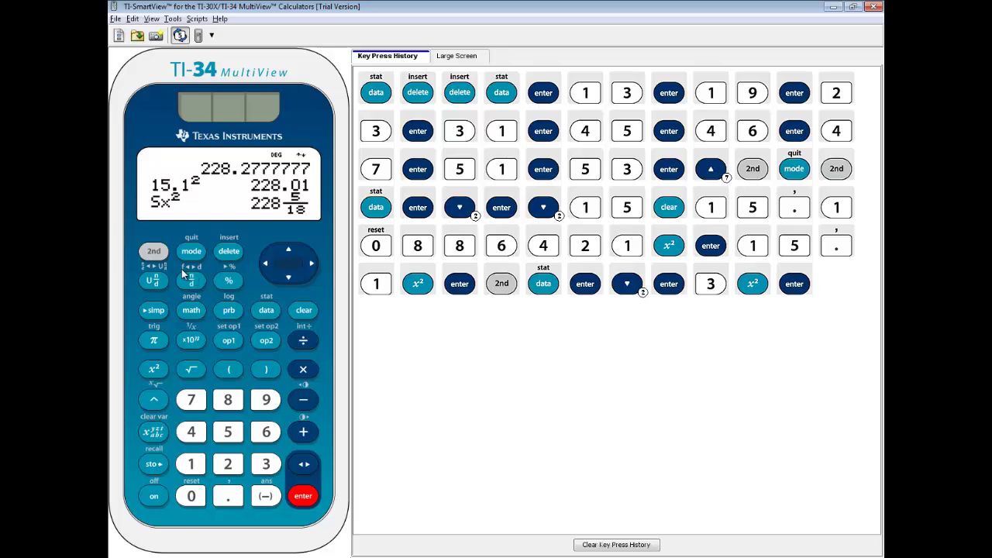
click(154, 253)
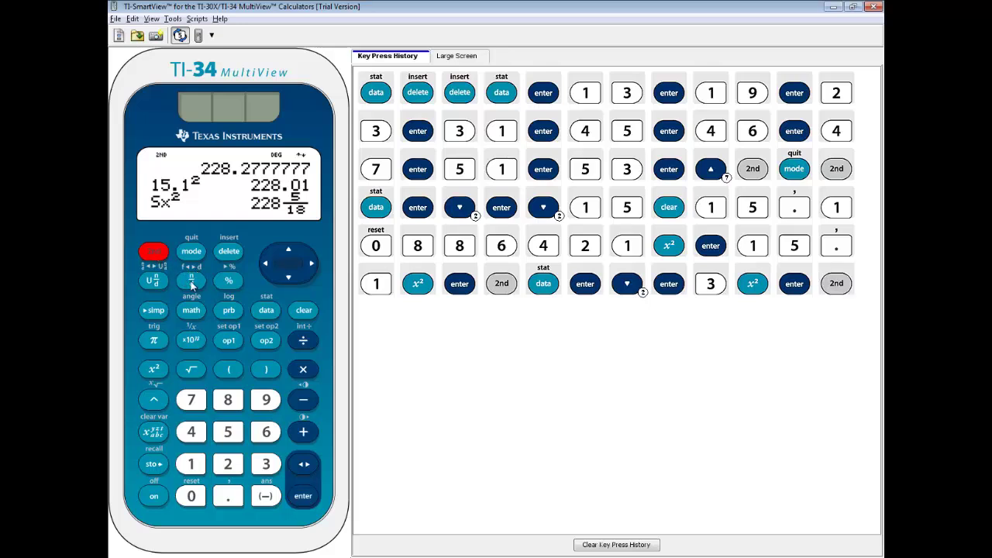
click(191, 282)
click(304, 495)
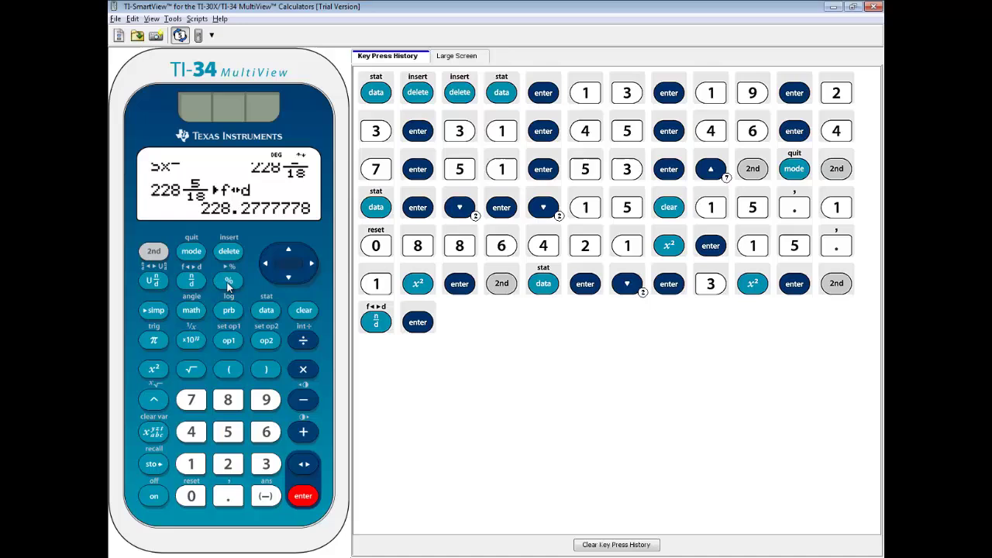
Run 1-Var Stats once more using list L1 as data and ONE as the frequency.
click(153, 251)
click(266, 310)
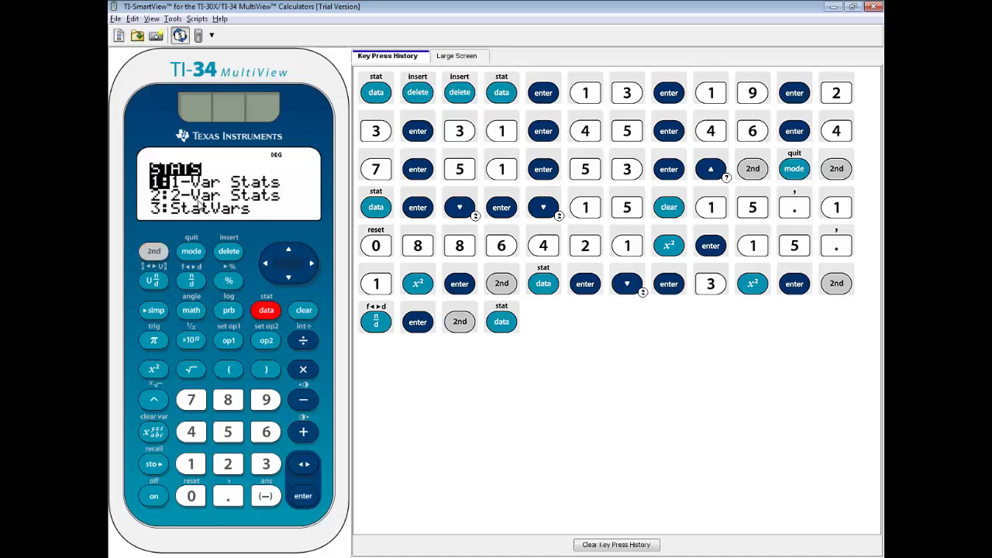
click(303, 501)
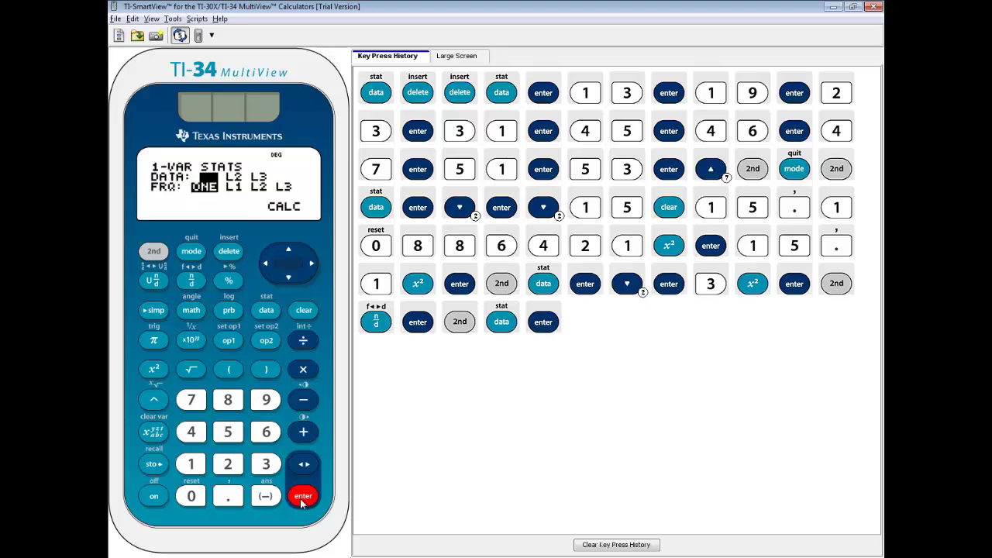
click(287, 277)
click(288, 277)
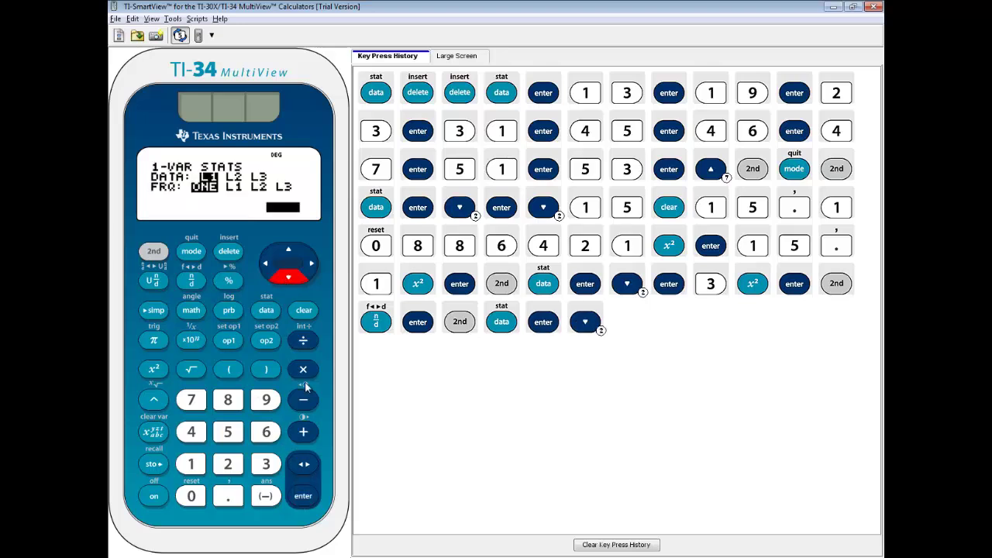
click(302, 500)
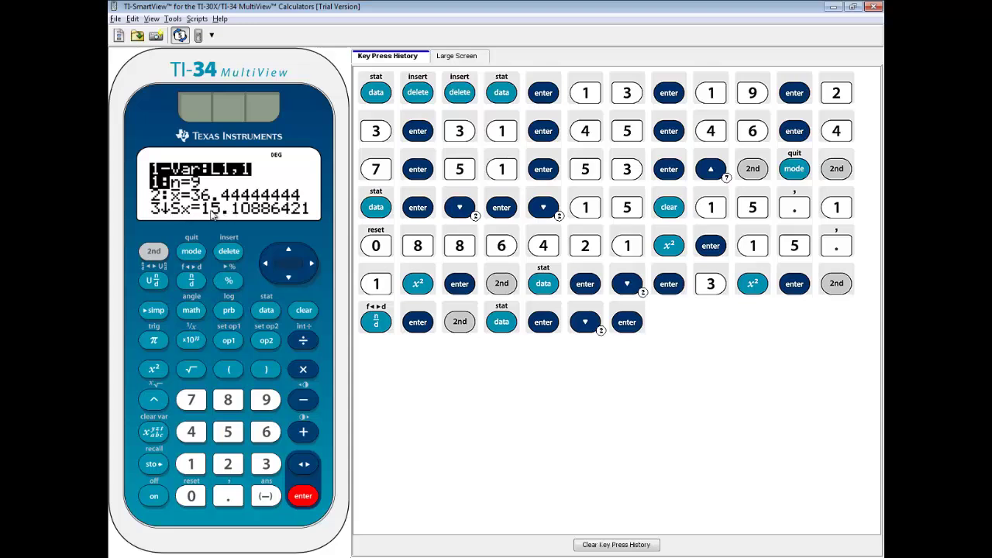
Insert Sx from the results list into a new expression and evaluate Sx squared.
click(264, 468)
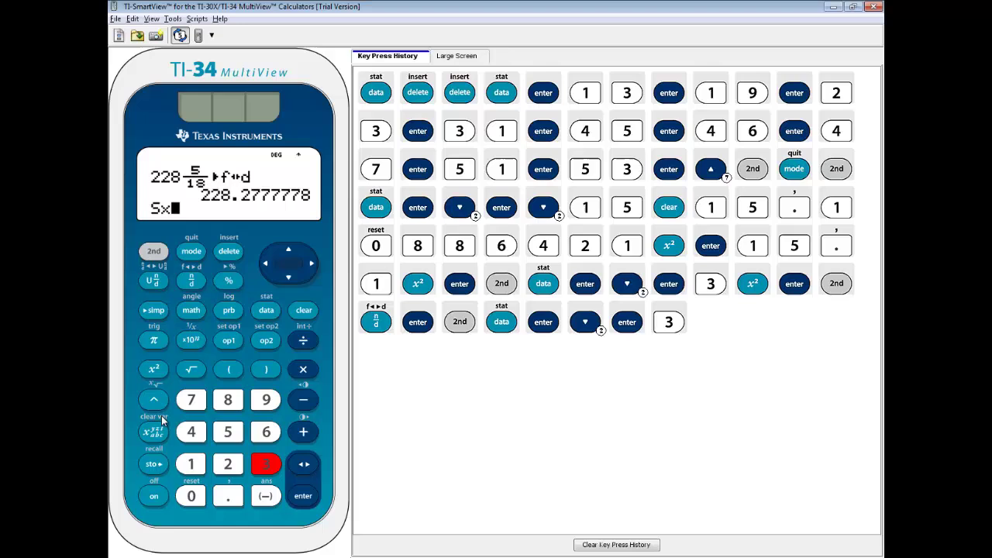
click(155, 370)
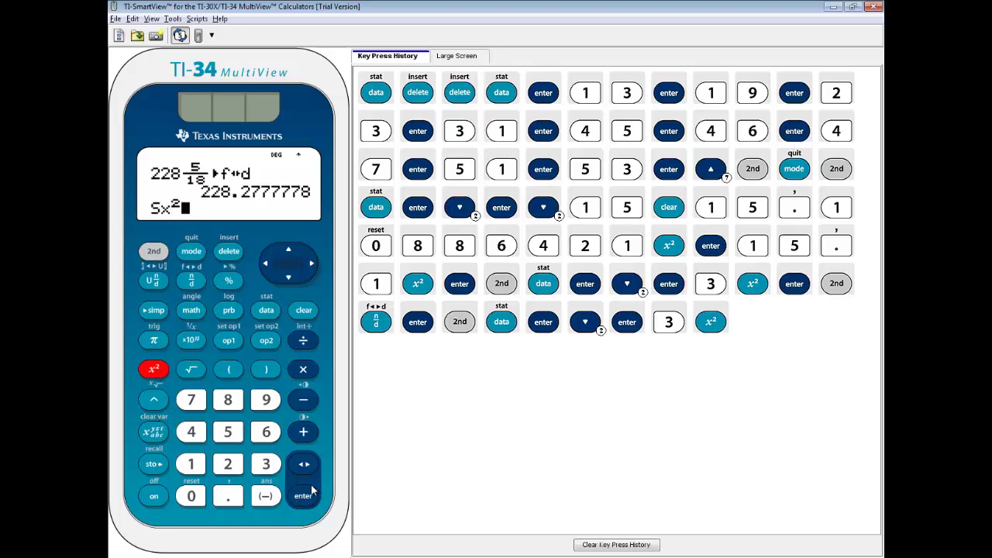
click(305, 501)
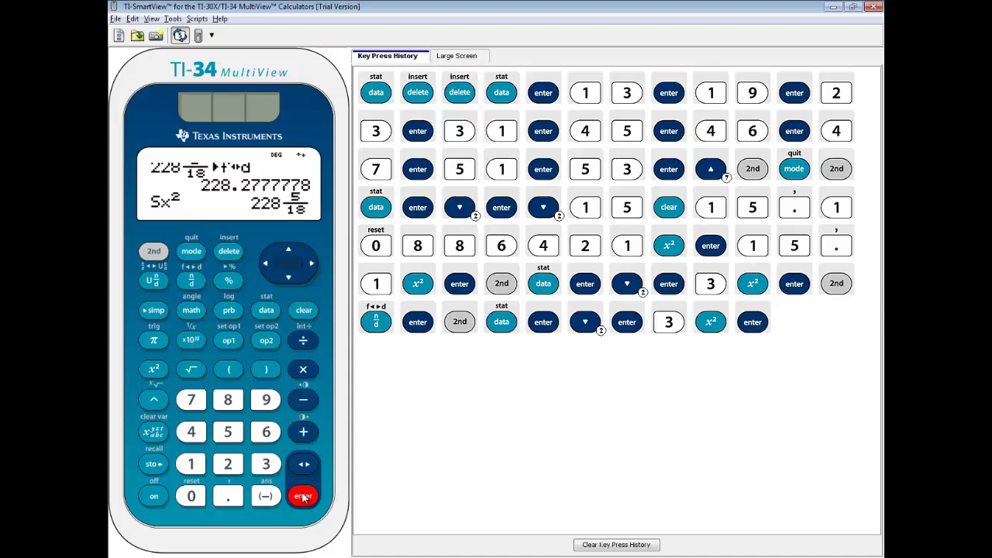